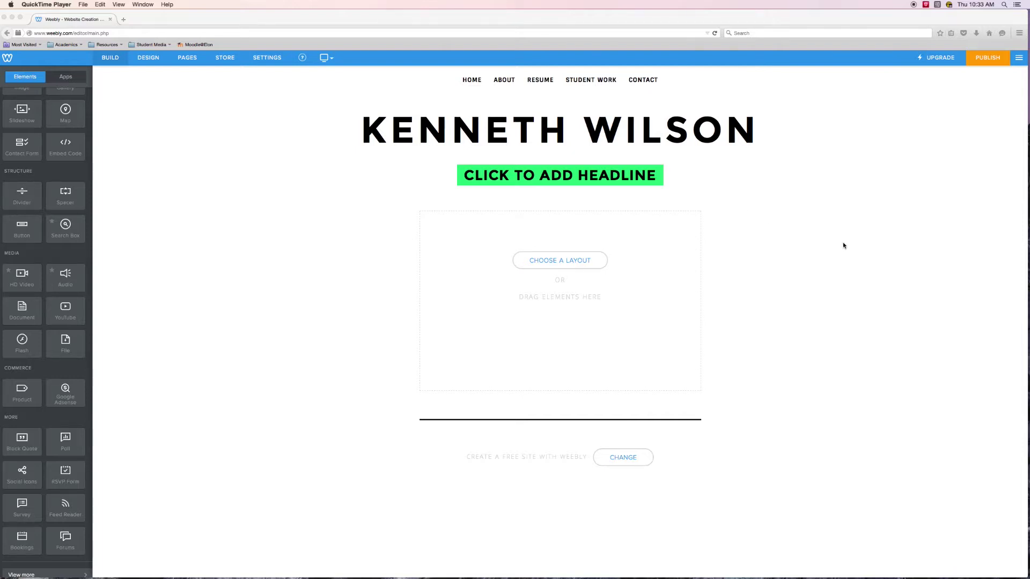
Drag a Document element into the empty 'Drag elements here' area and open its settings.
click(828, 252)
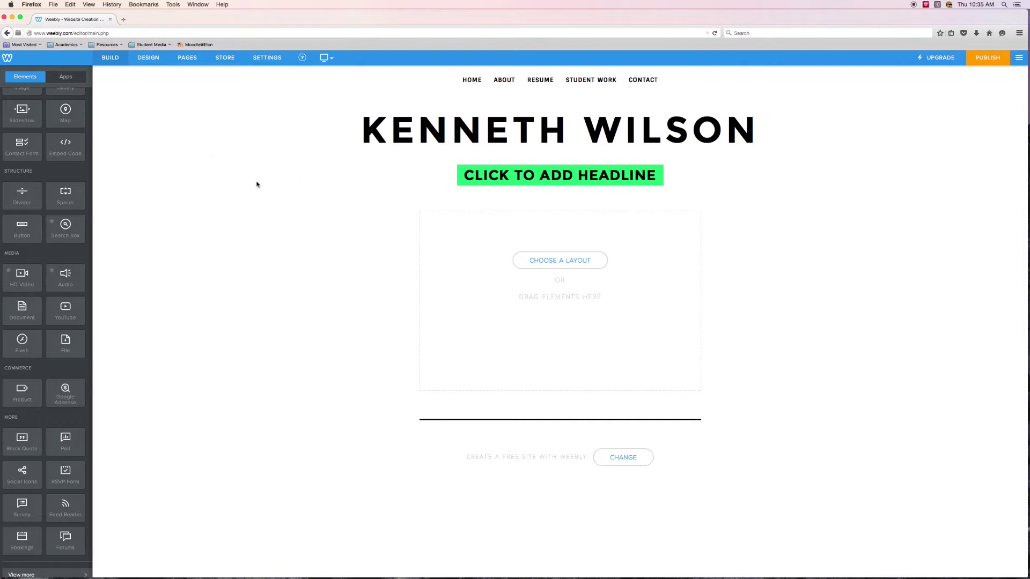
mouse_move(590, 81)
scroll(35, 252, down, 2)
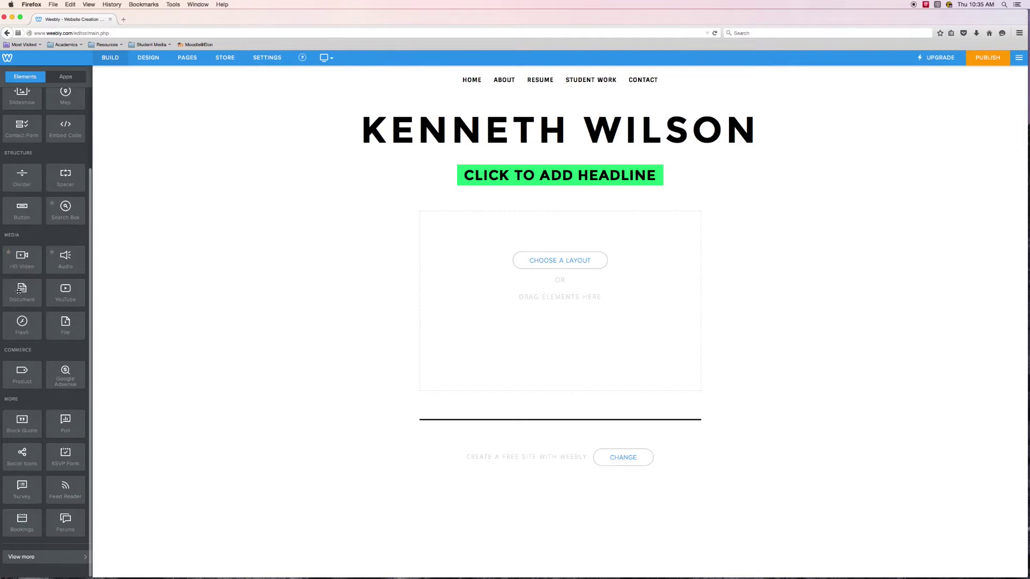
drag(17, 294, 549, 277)
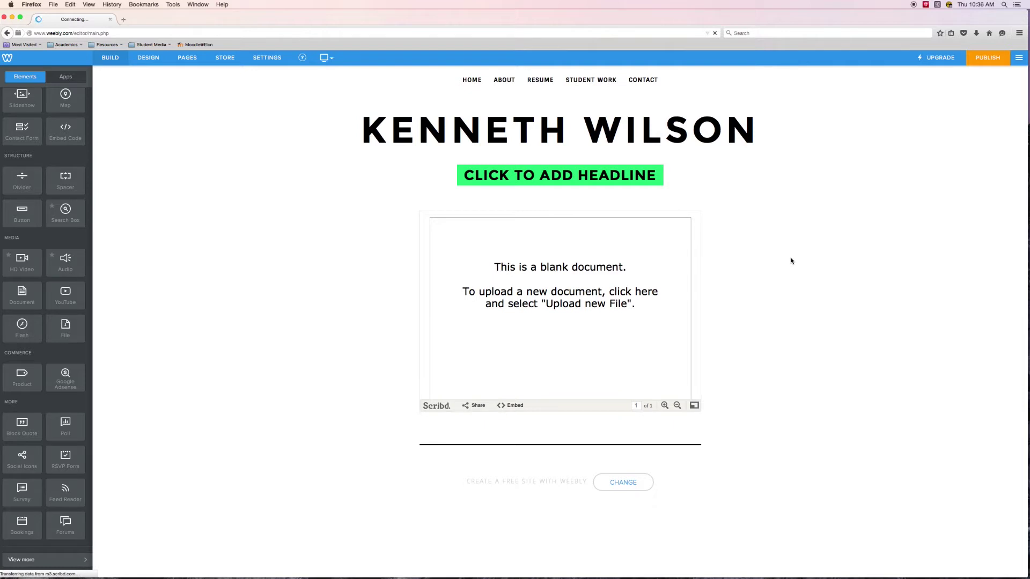
click(544, 267)
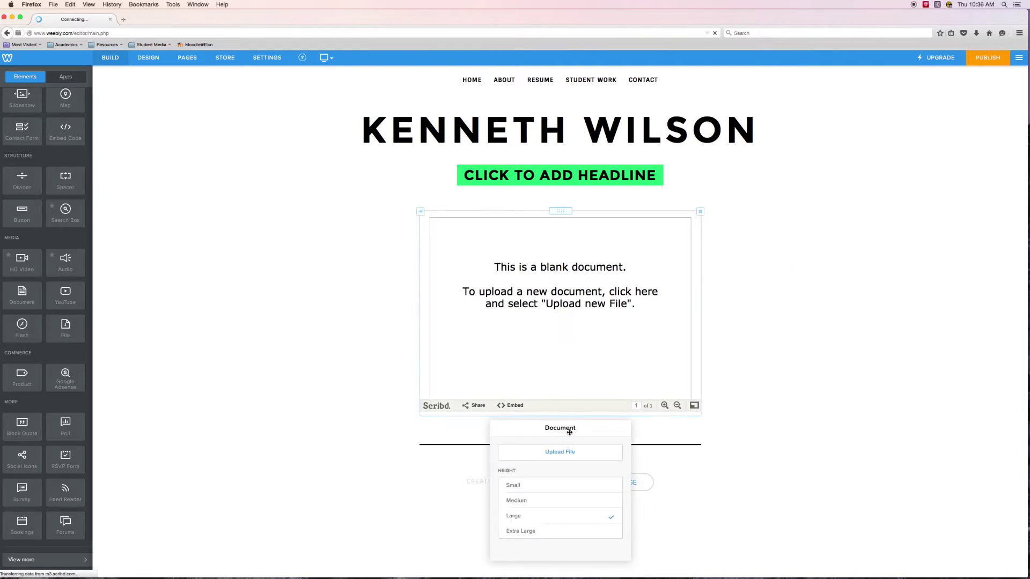
Set the document block's height to Extra Large and start uploading a file.
click(537, 531)
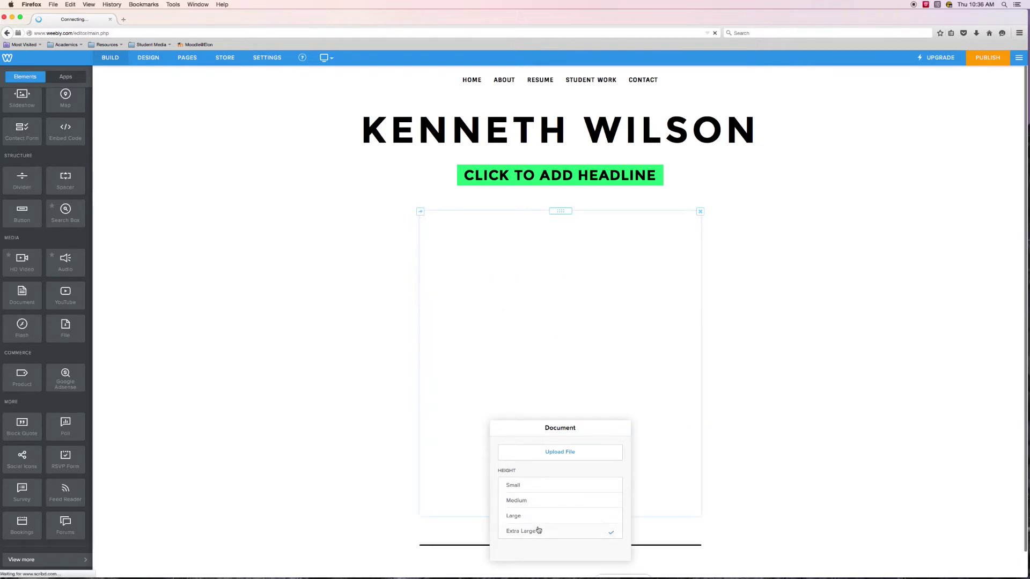
click(518, 500)
click(512, 485)
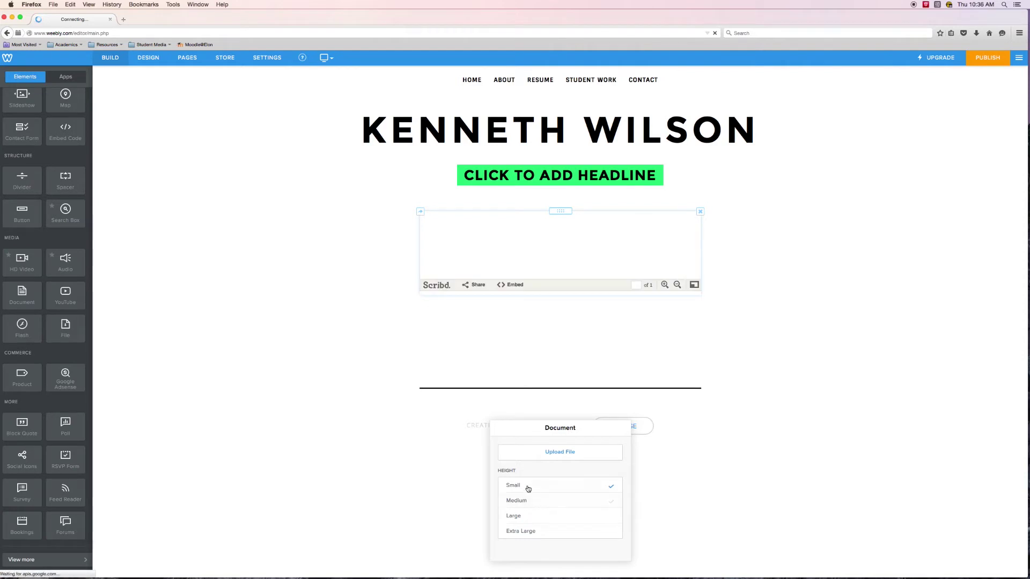
click(523, 501)
click(520, 516)
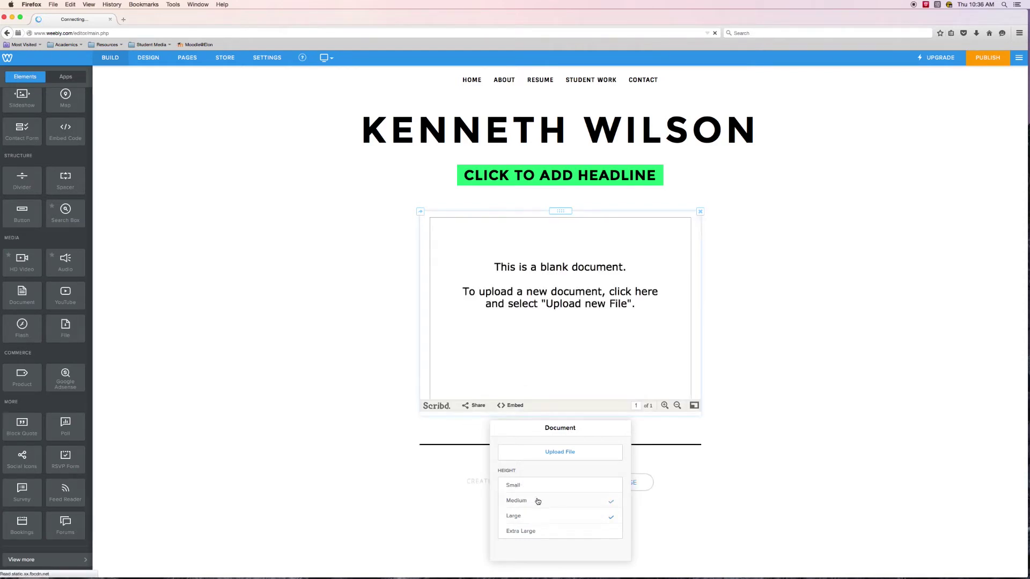
click(524, 532)
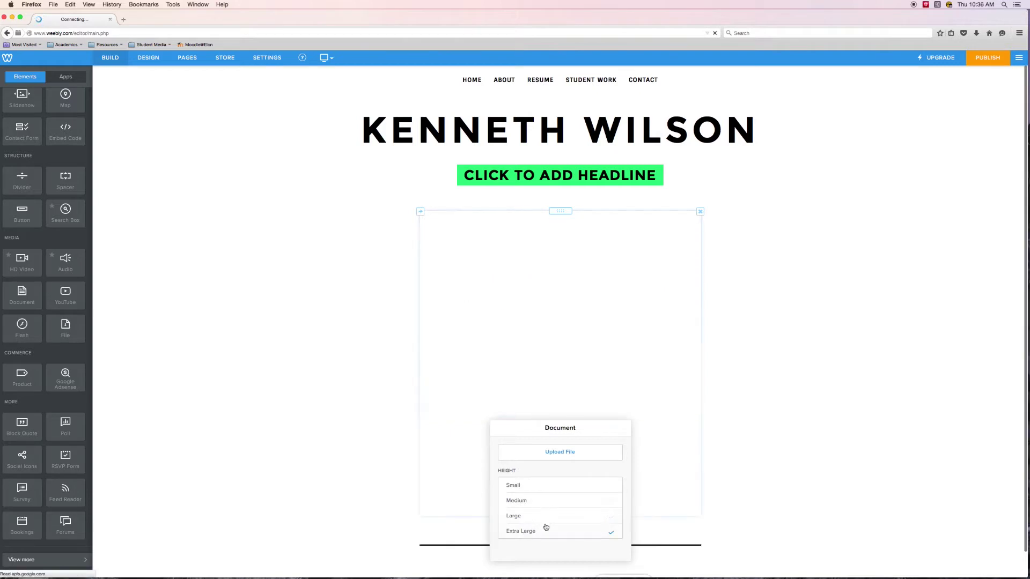
click(564, 453)
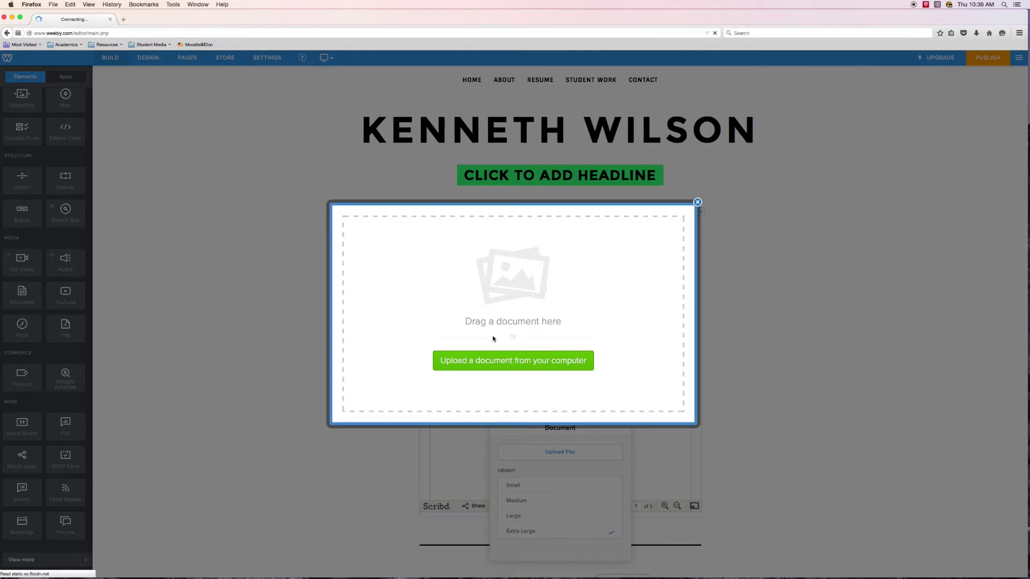
Upload Sample.pdf from the computer into the document block and publish the site.
click(533, 365)
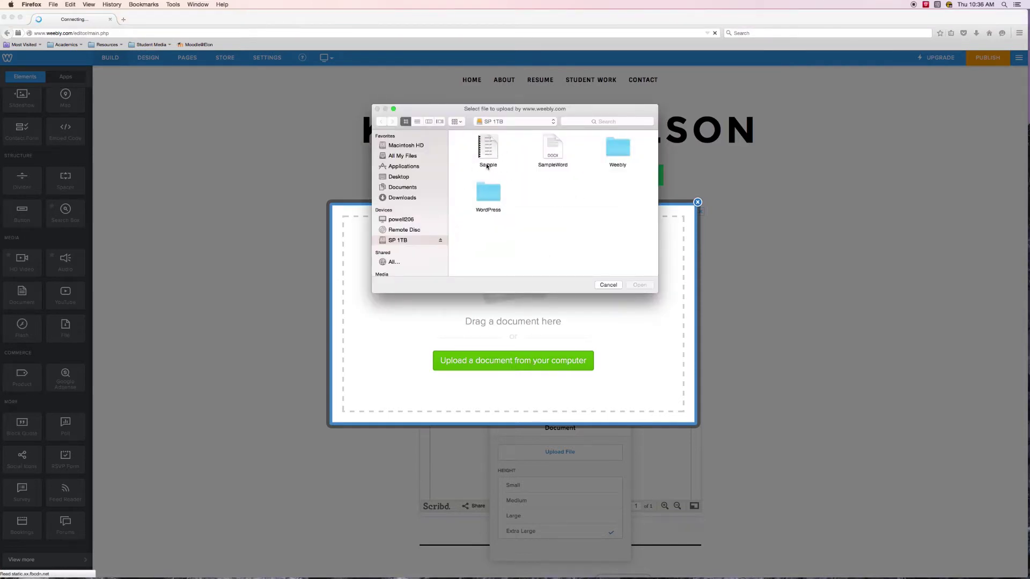
click(487, 166)
key(ctrl+Up)
click(477, 182)
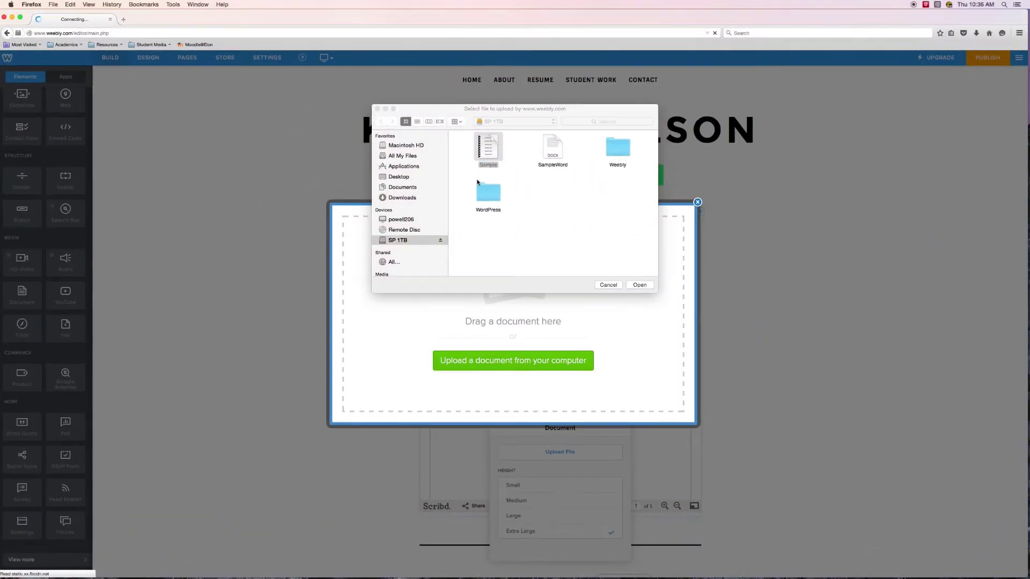
double_click(488, 152)
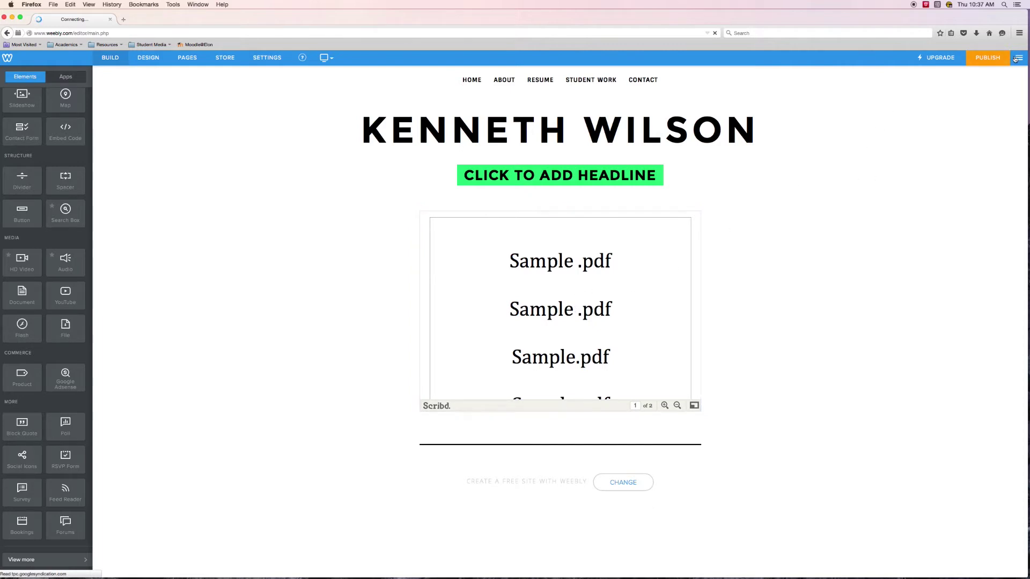
click(995, 60)
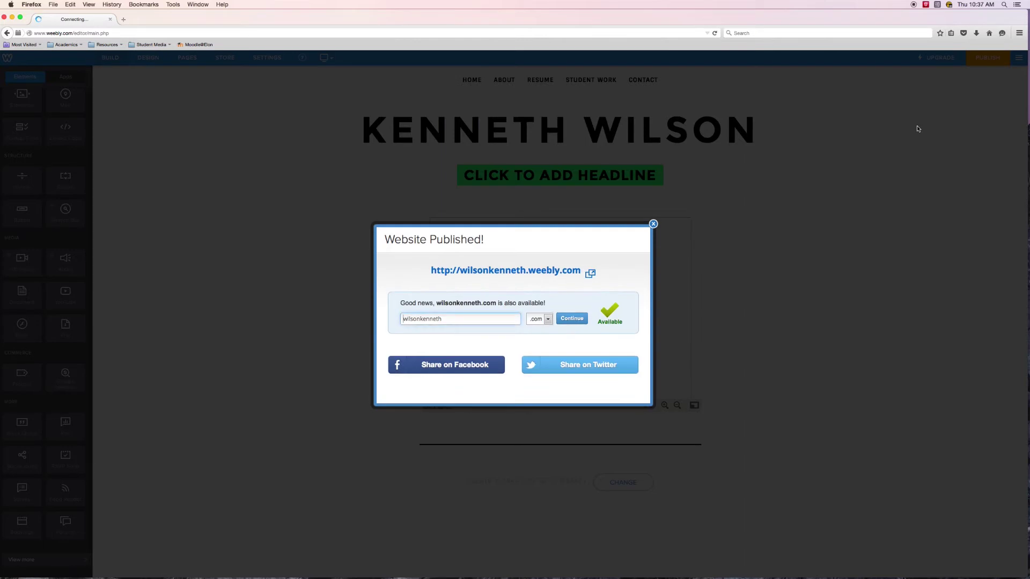
Open the published site in a new tab and go to its Writing page.
click(488, 274)
mouse_move(522, 75)
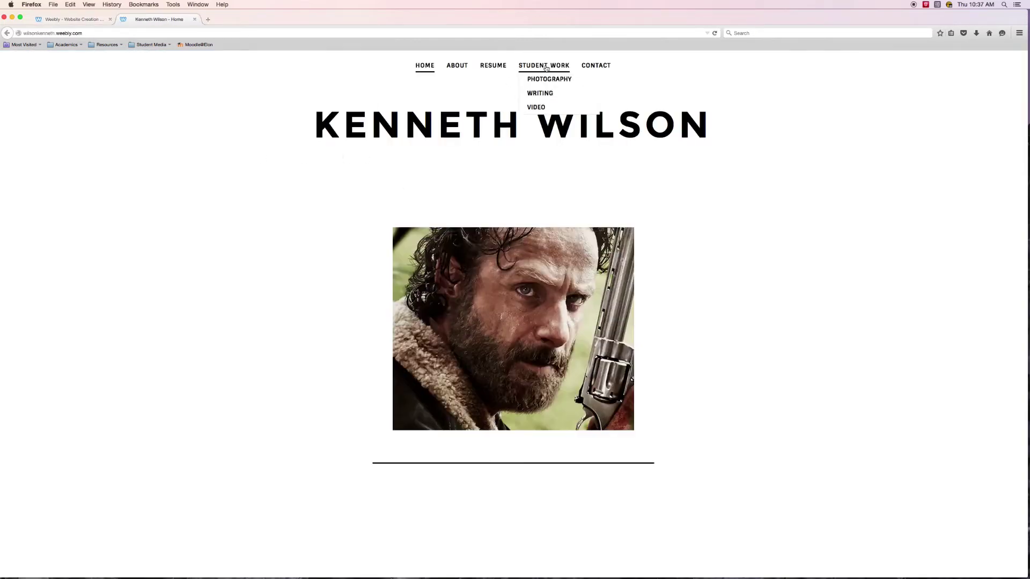
click(540, 94)
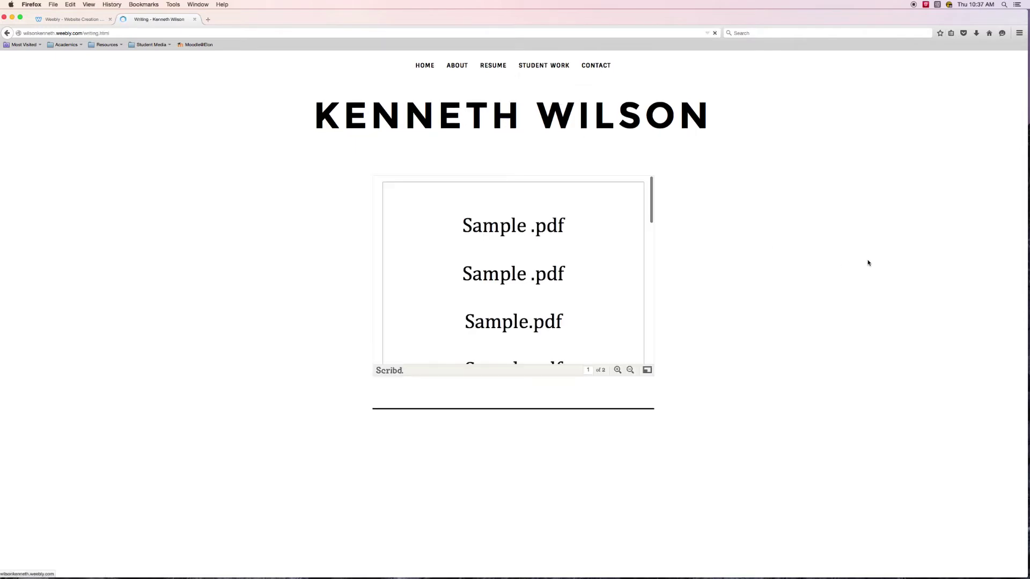
Scroll through the embedded Sample PDF and view it full screen in Scribd.
scroll(518, 261, down, 5)
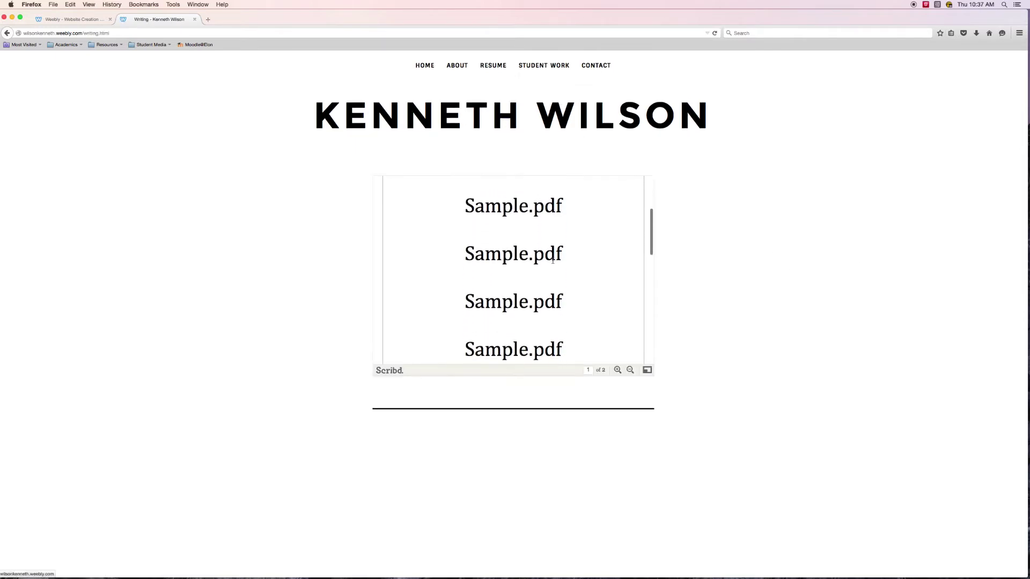
scroll(499, 252, up, 5)
scroll(498, 253, down, 5)
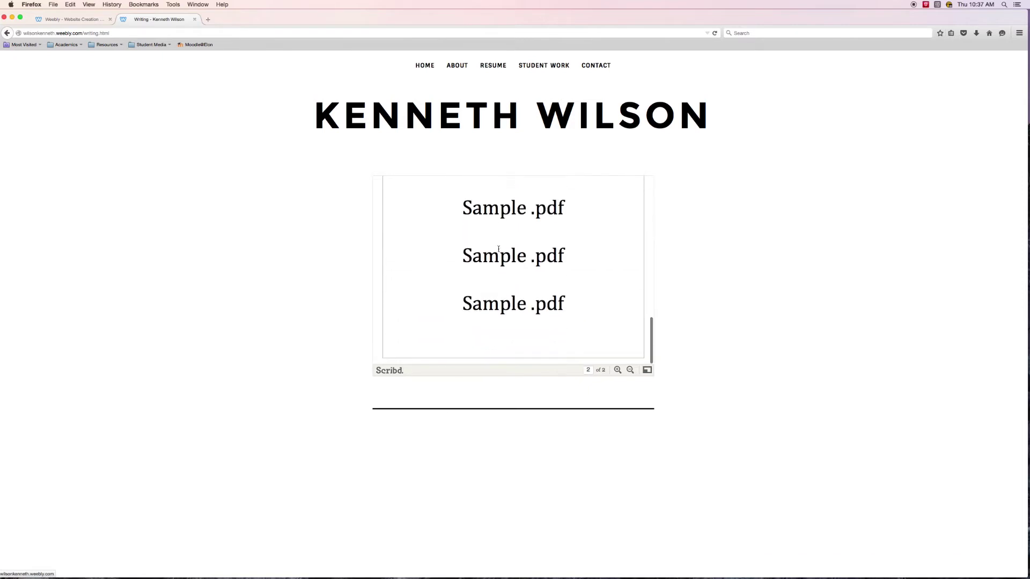
scroll(524, 225, up, 10)
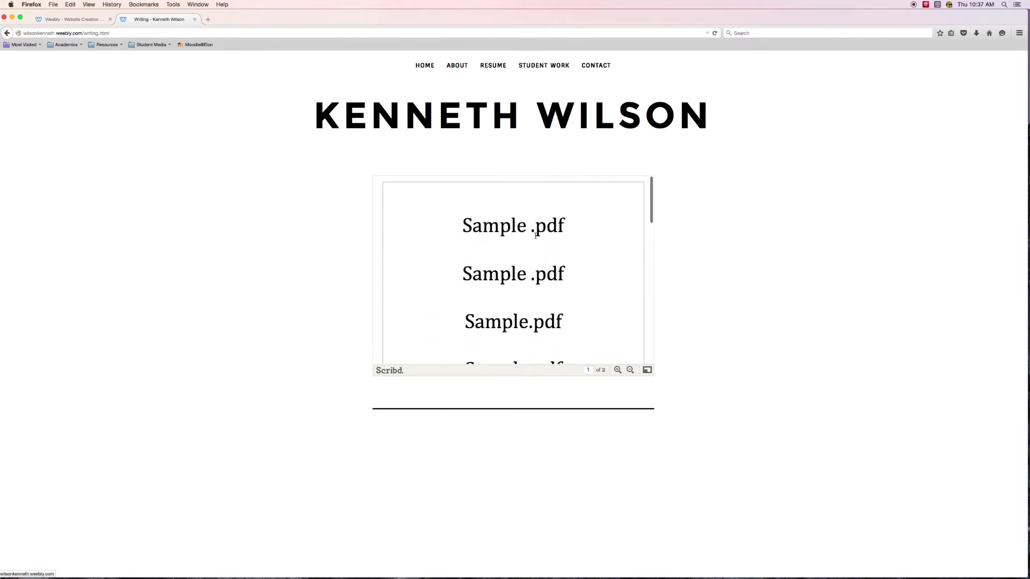
scroll(540, 239, down, 4)
scroll(542, 243, down, 6)
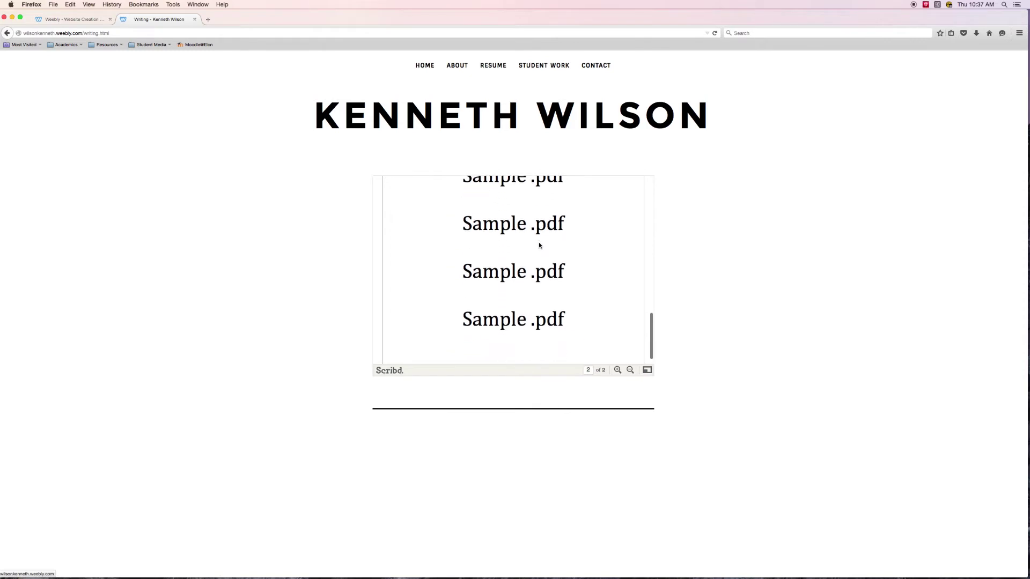
scroll(570, 241, up, 4)
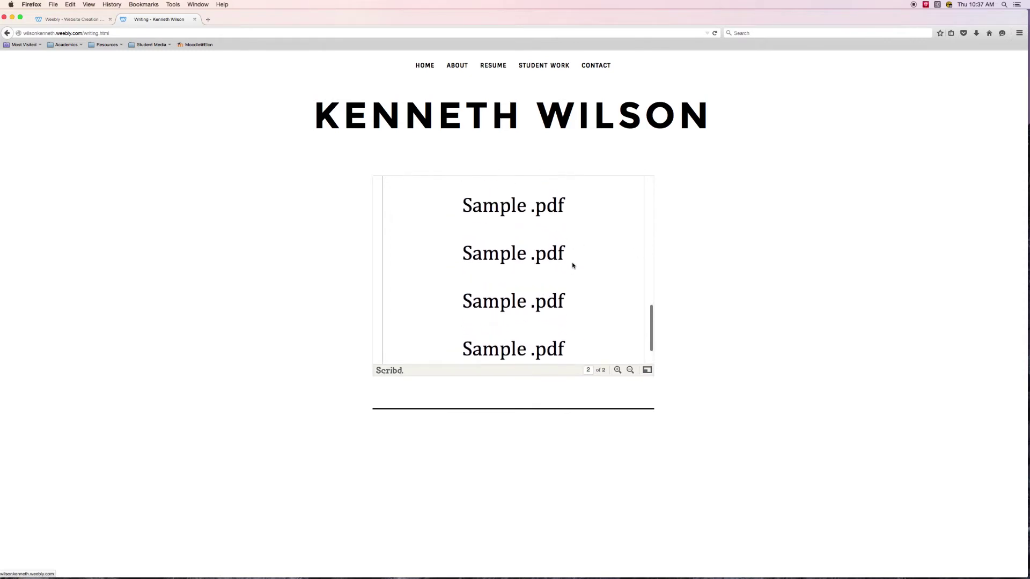
scroll(540, 264, up, 5)
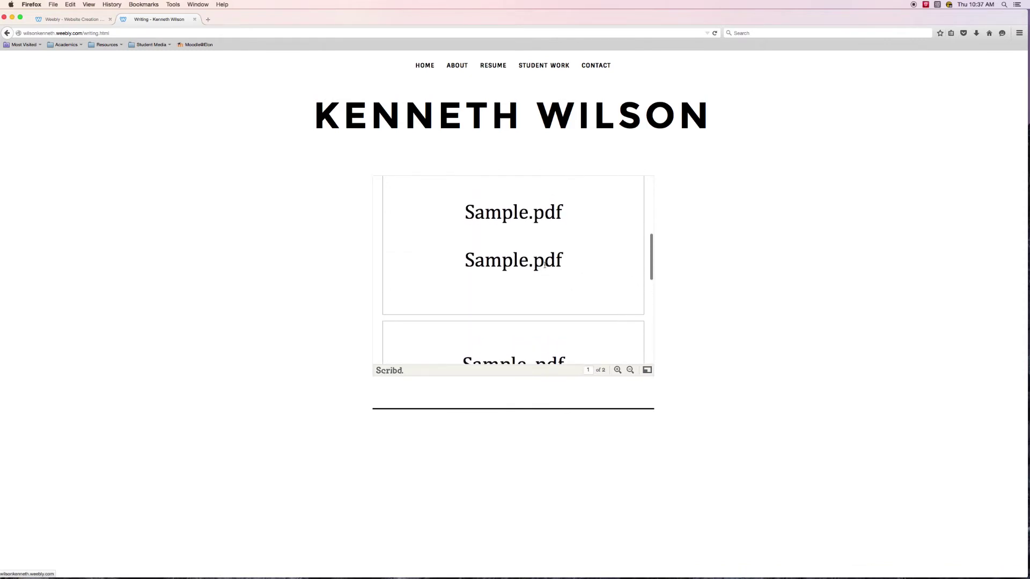
scroll(457, 301, down, 2)
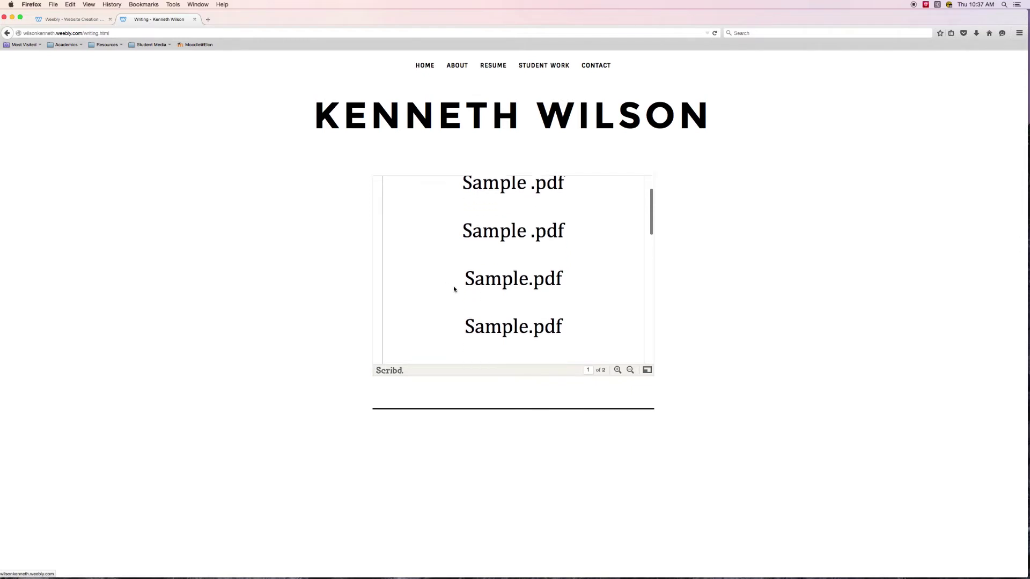
scroll(456, 293, up, 1)
scroll(456, 291, down, 1)
scroll(456, 291, up, 1)
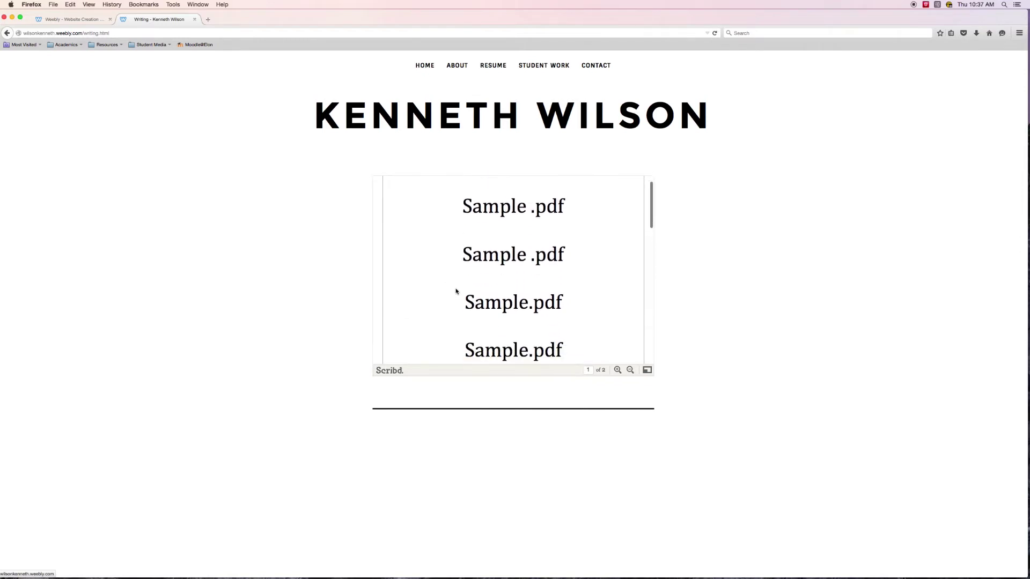
scroll(455, 291, down, 2)
scroll(455, 292, down, 3)
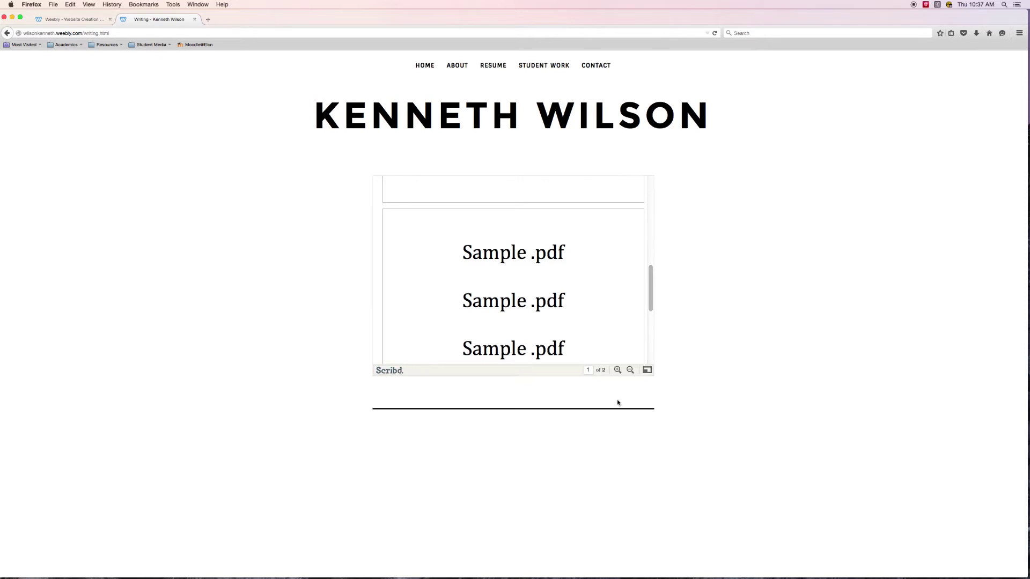
click(648, 371)
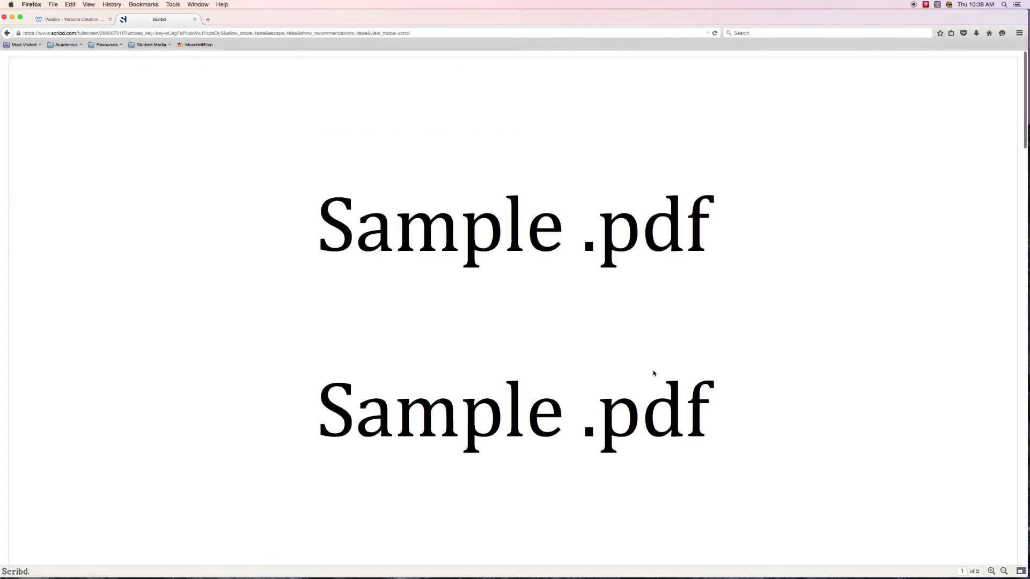
Scroll through the full-screen Sample PDF, exit full screen, and return to the editor tab.
scroll(654, 374, down, 10)
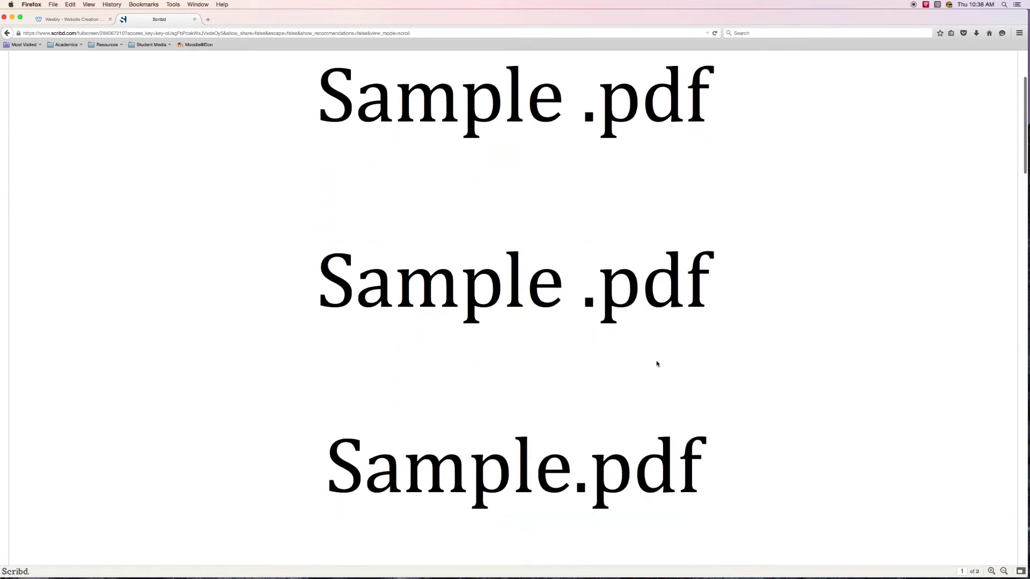
scroll(643, 376, down, 10)
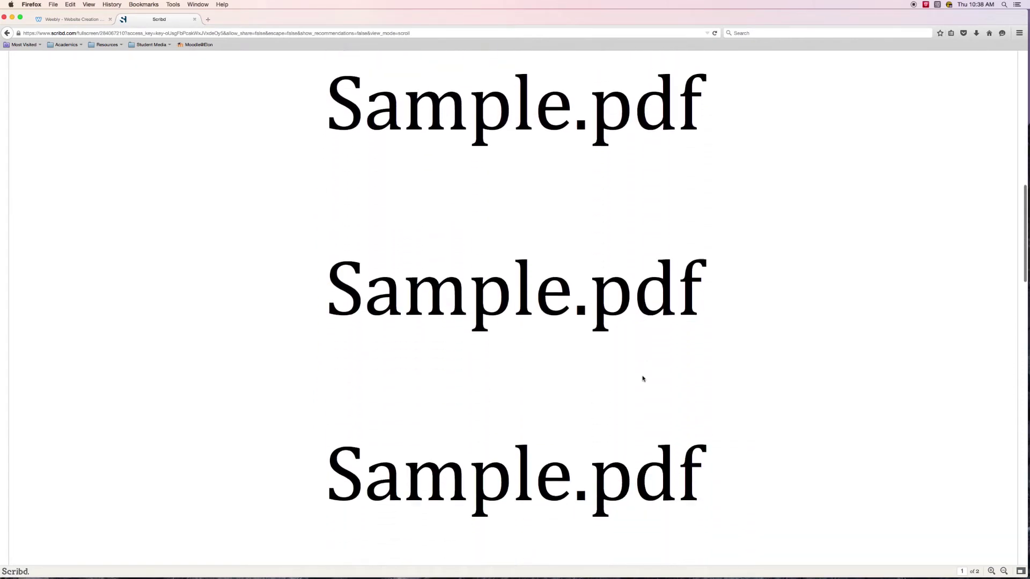
scroll(642, 380, down, 10)
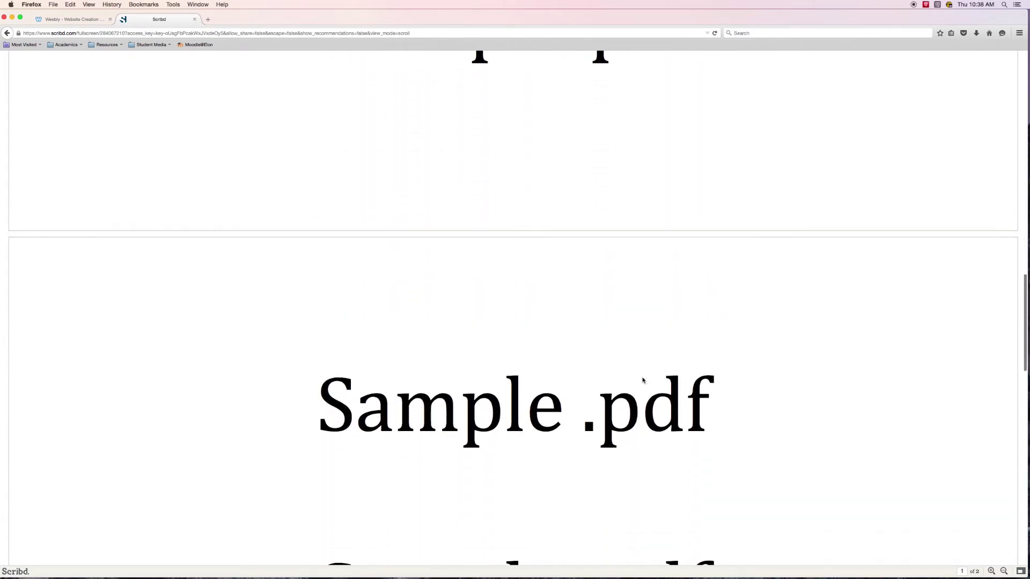
scroll(642, 382, down, 5)
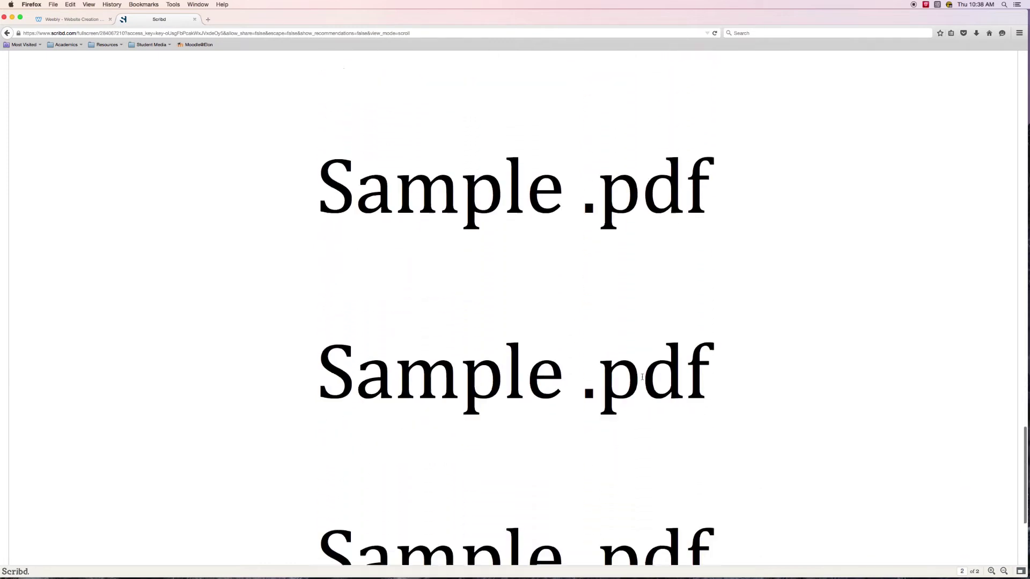
click(1021, 571)
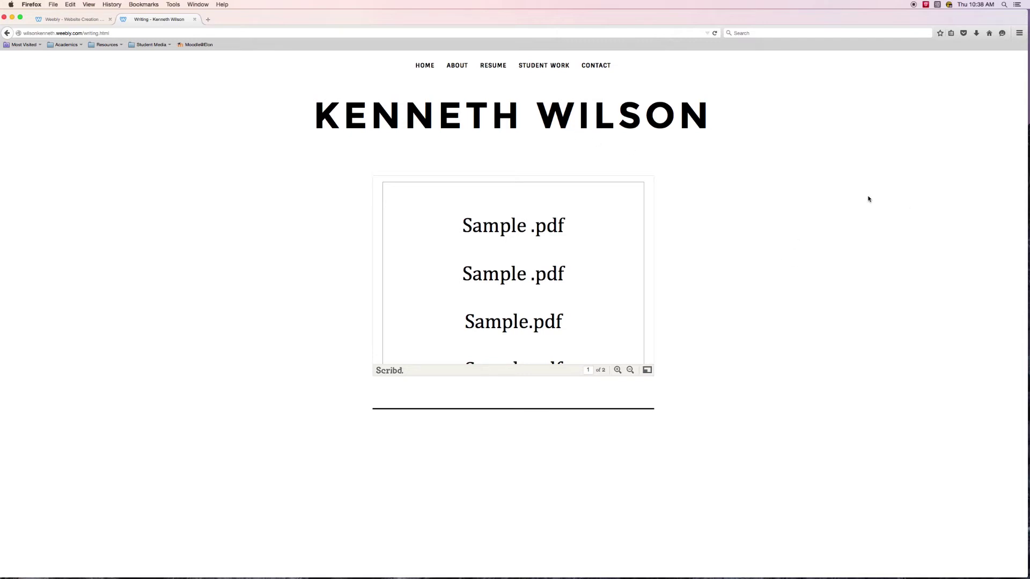
click(64, 20)
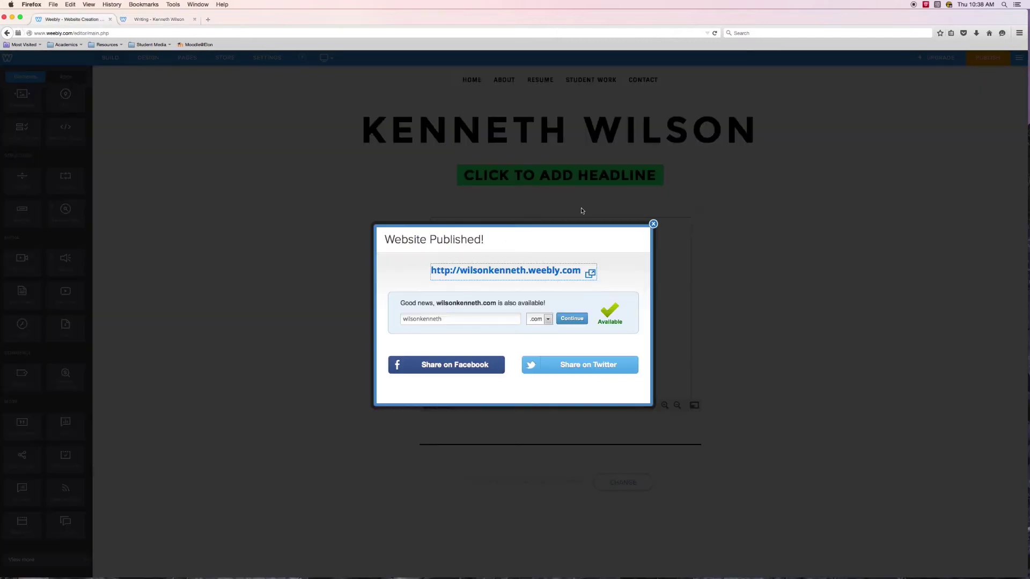
Dismiss the publish confirmation and open the Resume page for editing.
click(653, 225)
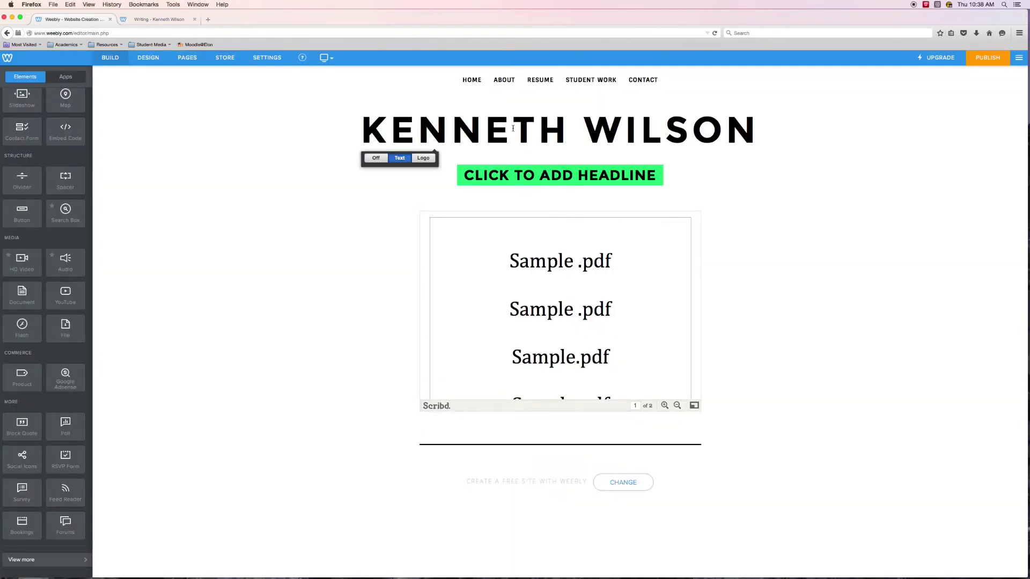
click(184, 61)
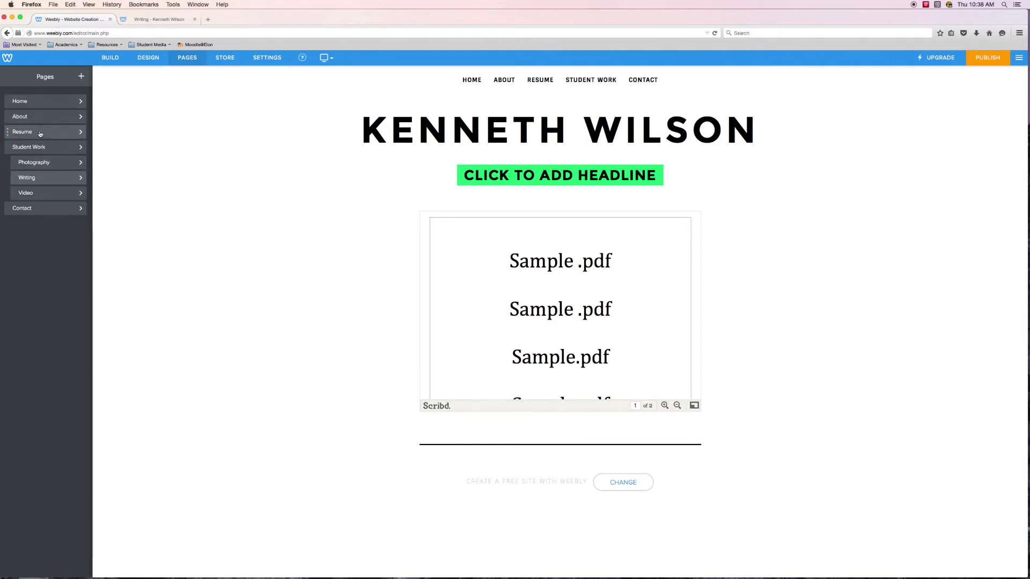
click(60, 138)
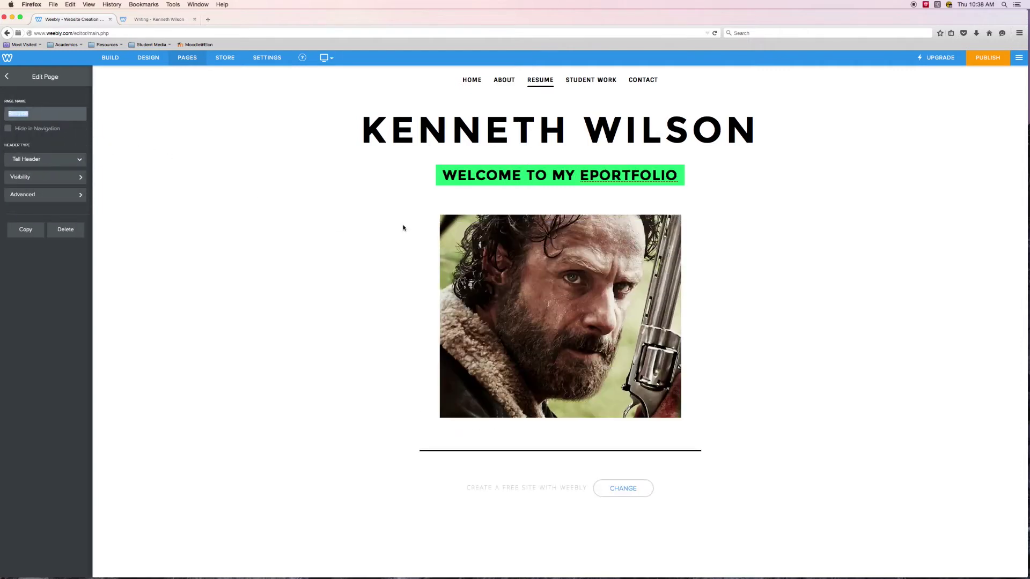
click(113, 155)
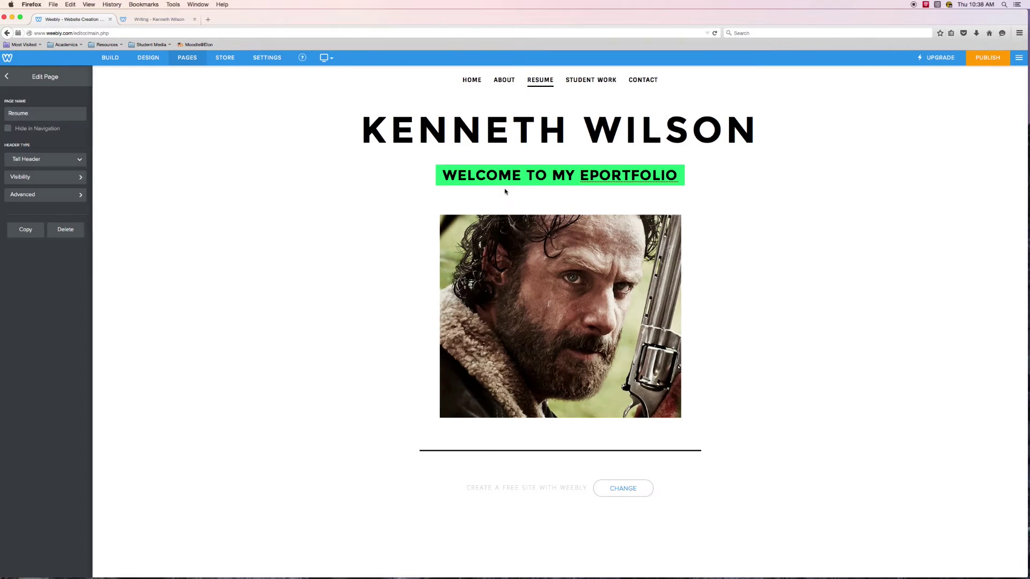
Delete the photo from the Resume page and return to the Build elements list.
click(666, 303)
click(763, 224)
click(700, 213)
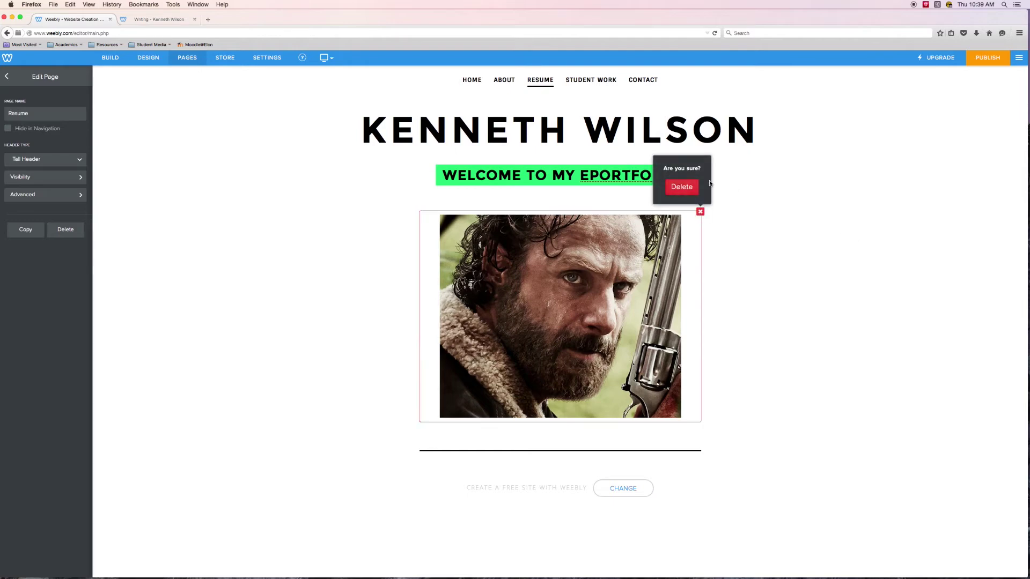
click(680, 192)
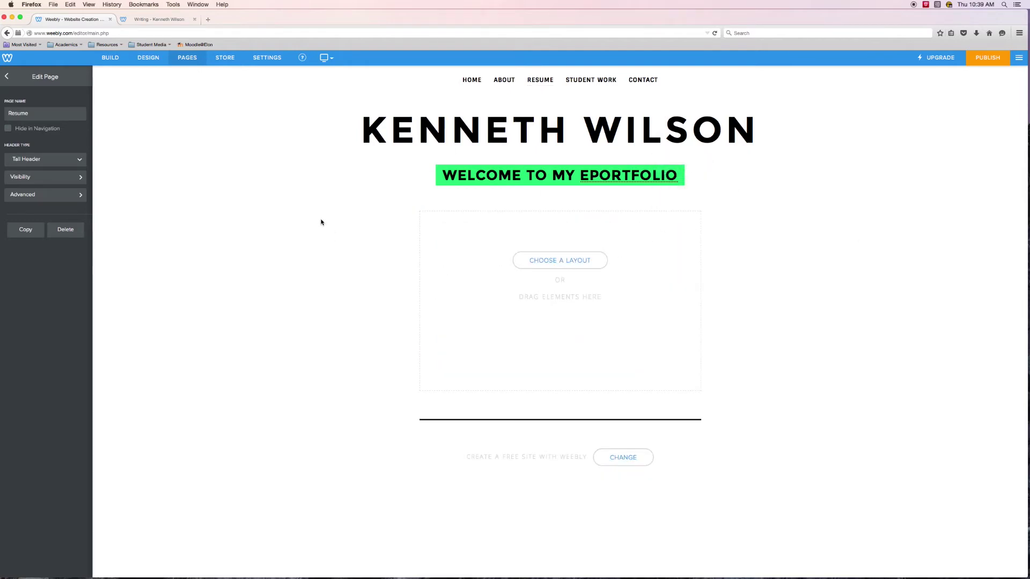
click(110, 57)
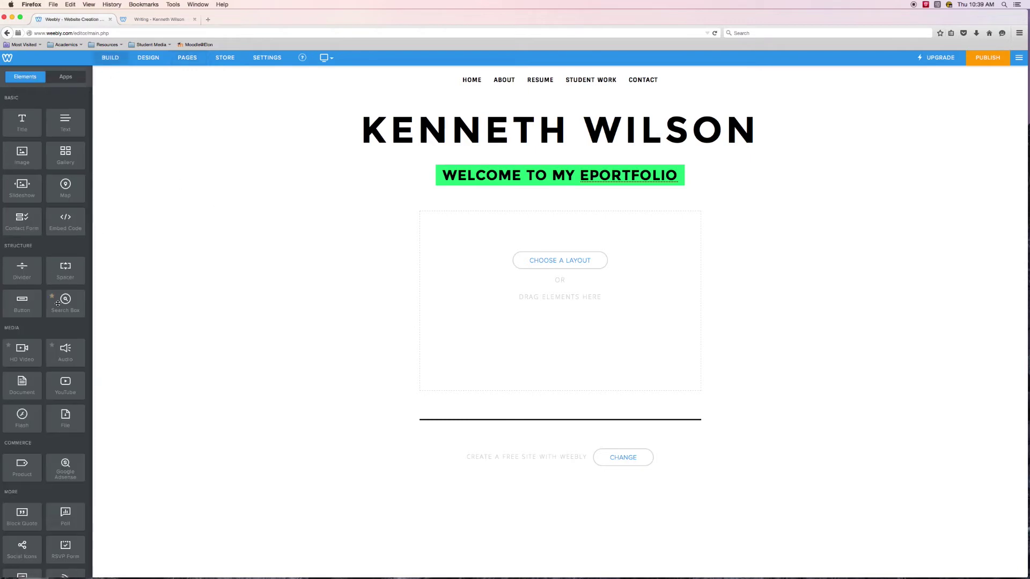
Add a Document element to the empty Resume page area.
scroll(59, 301, down, 2)
scroll(47, 371, down, 2)
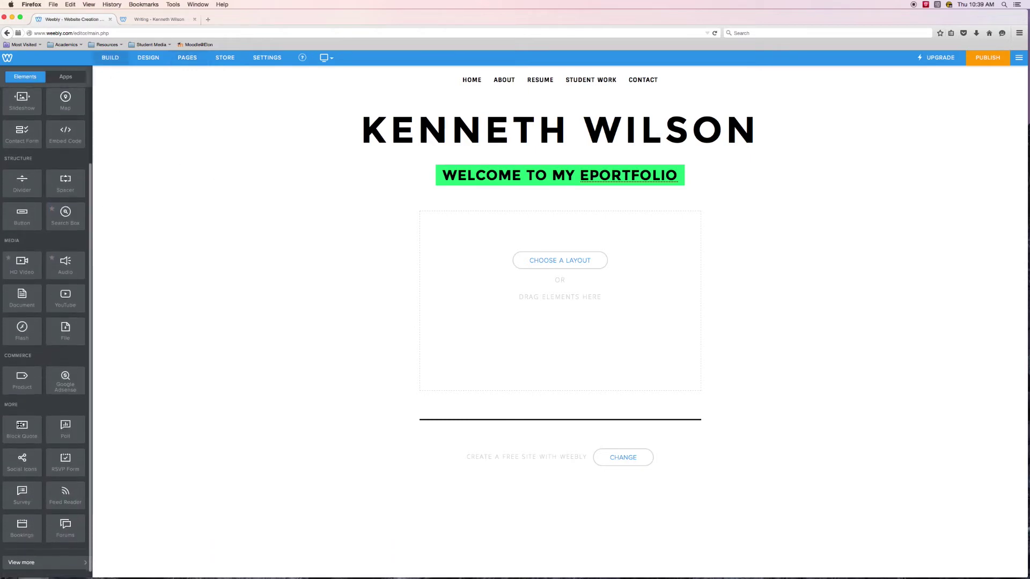
scroll(21, 354, up, 2)
drag(15, 341, 610, 301)
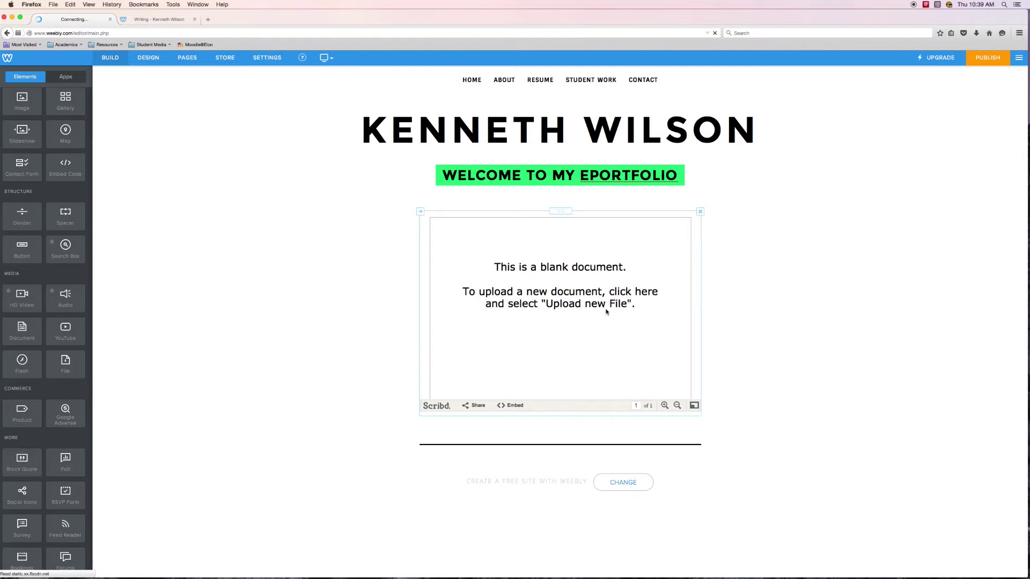
click(579, 344)
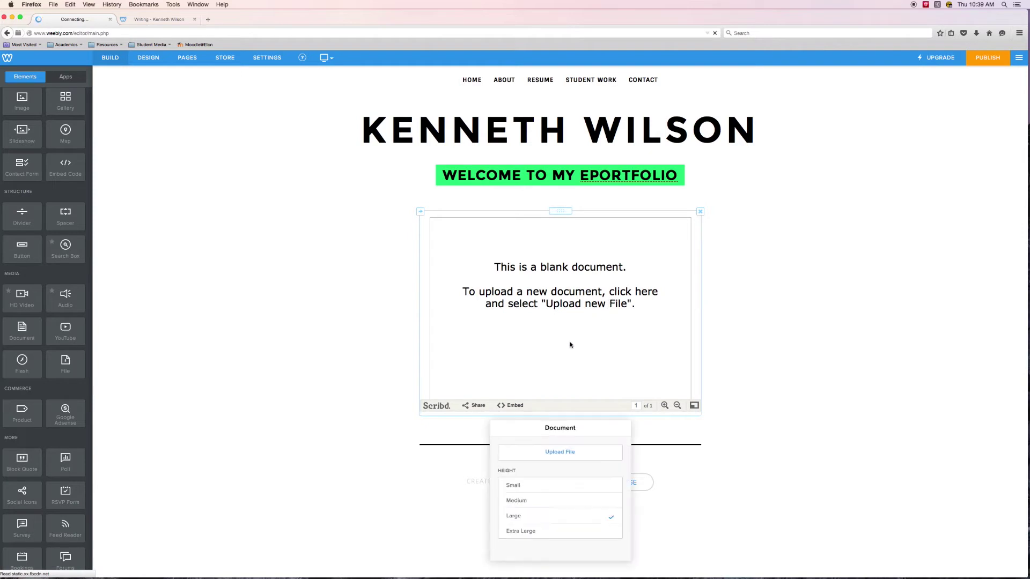
Upload the SampleWord file into the document block and publish the site.
click(565, 454)
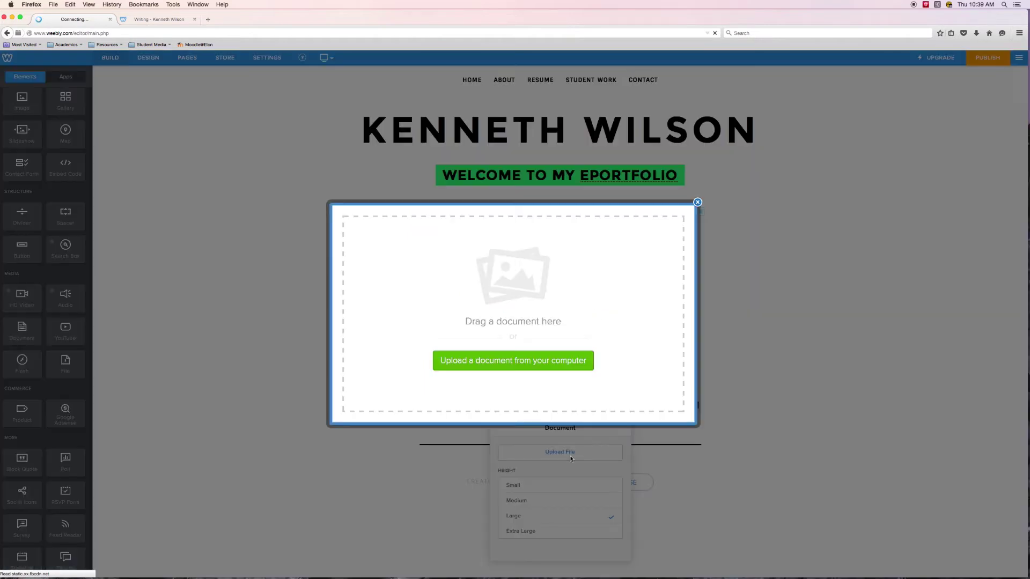
click(536, 361)
click(553, 149)
click(641, 285)
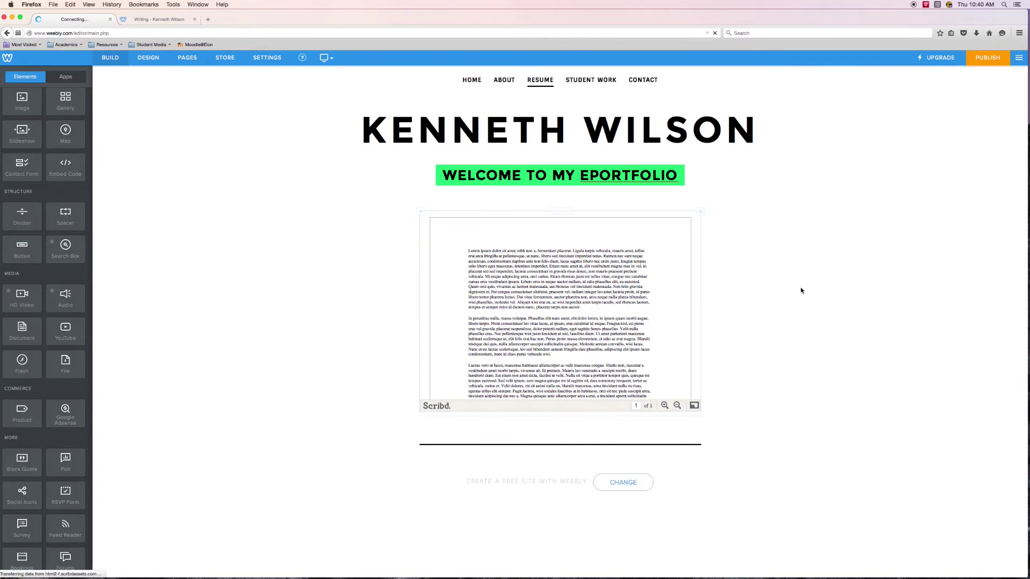
click(576, 311)
click(720, 459)
click(990, 60)
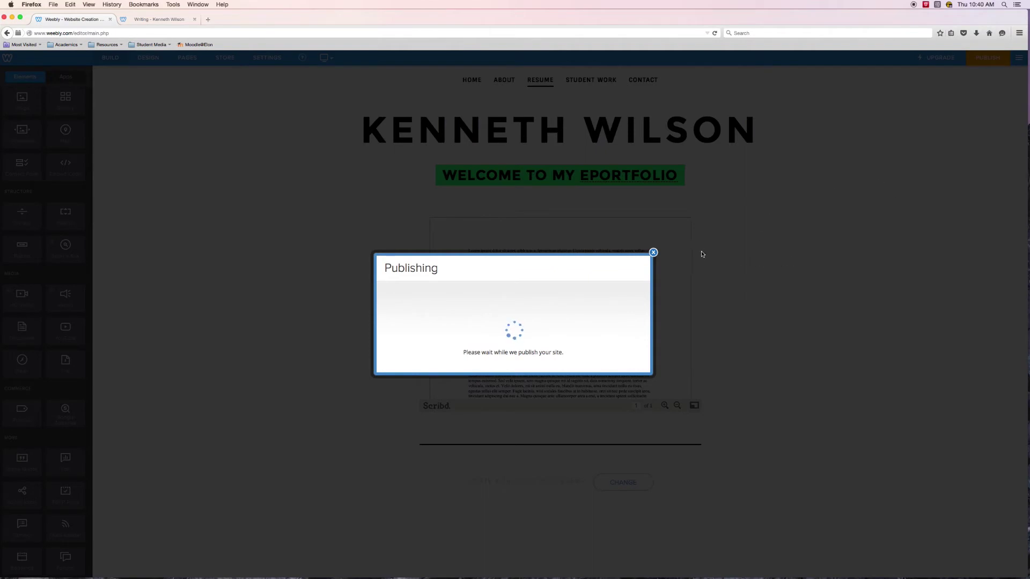
Open the live site's Resume page and scroll through the embedded SampleWord document.
click(653, 223)
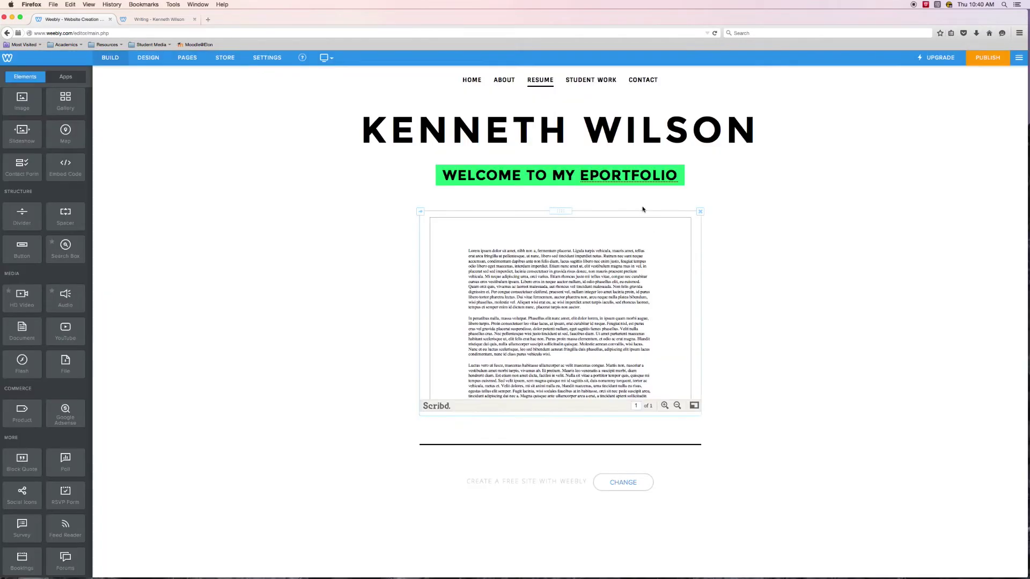
click(151, 20)
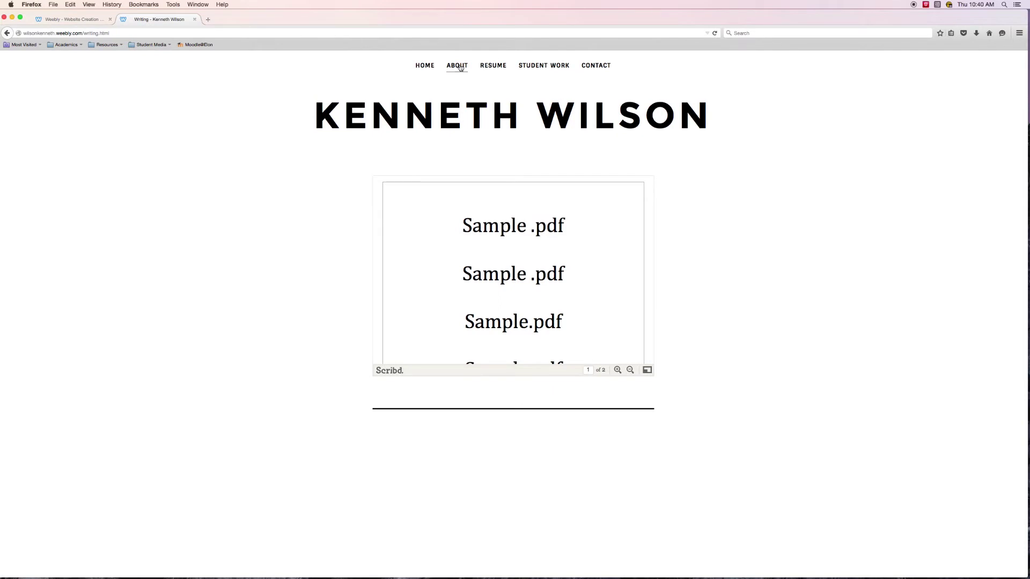
click(486, 68)
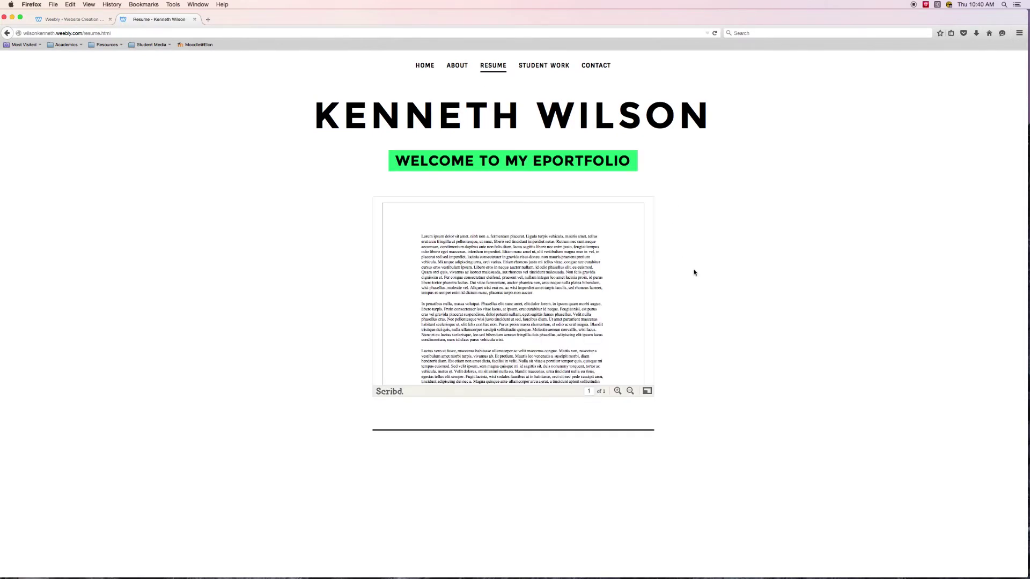
scroll(503, 320, down, 5)
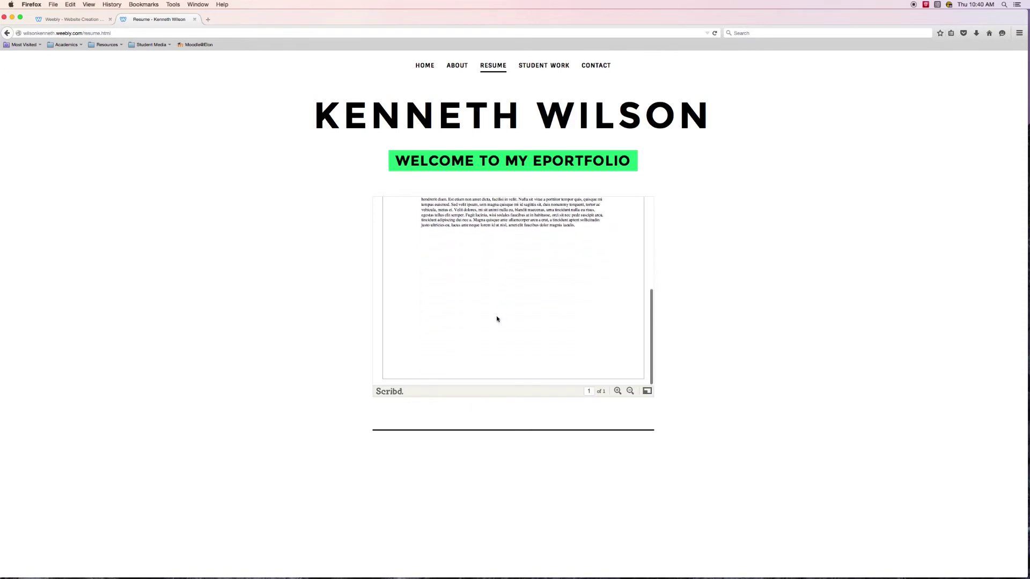
scroll(497, 320, up, 5)
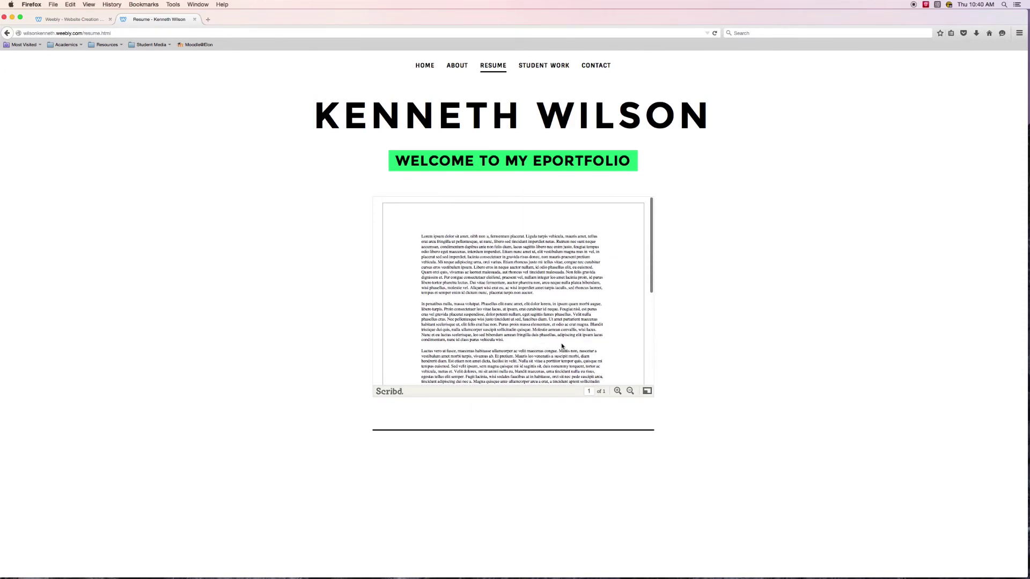
scroll(537, 346, down, 5)
scroll(533, 346, up, 5)
scroll(532, 345, down, 4)
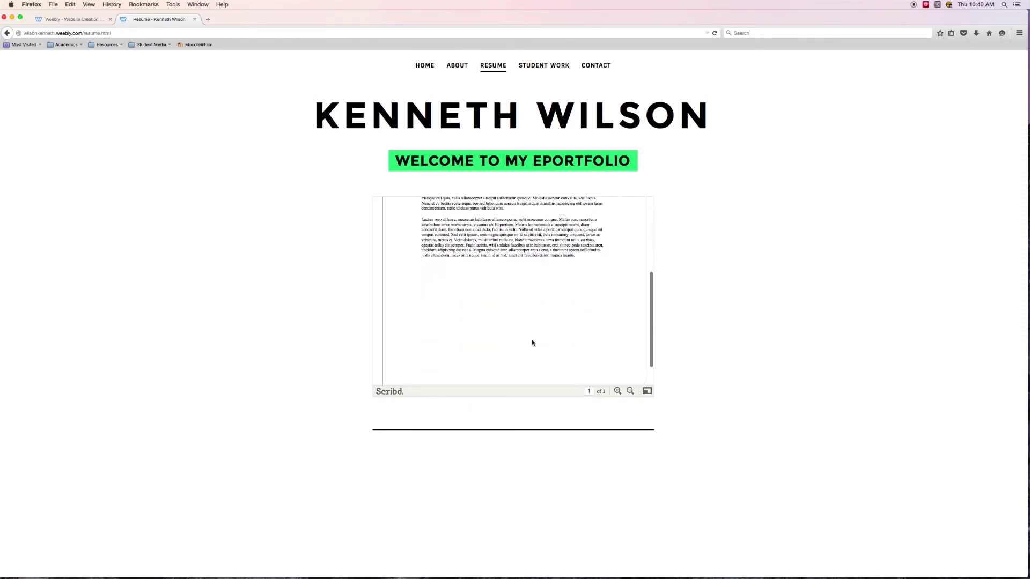
scroll(536, 343, up, 4)
scroll(539, 344, down, 3)
scroll(539, 344, up, 3)
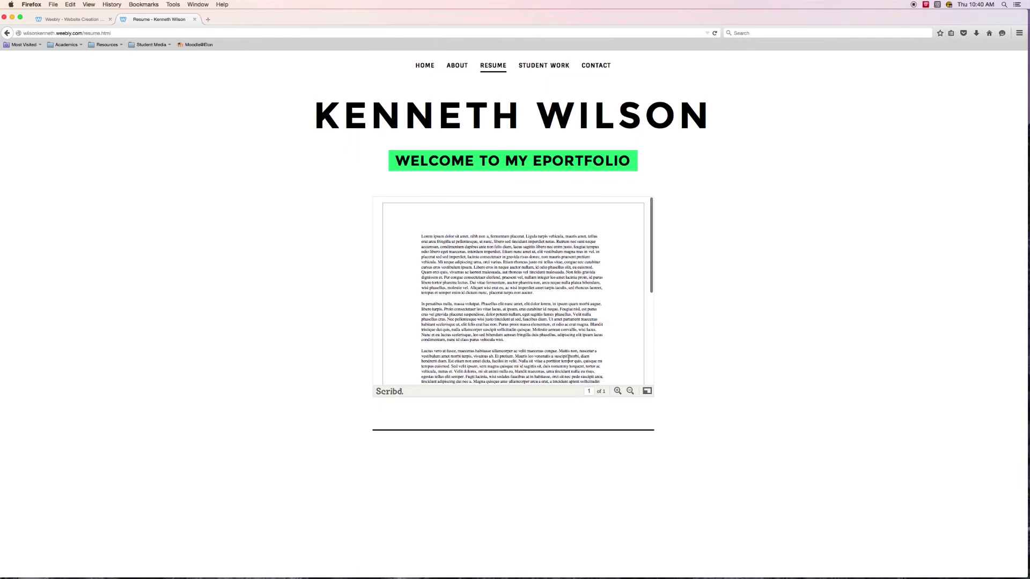
View the resume document full screen, zoom in and out, fit the page, then return to the editor.
click(647, 391)
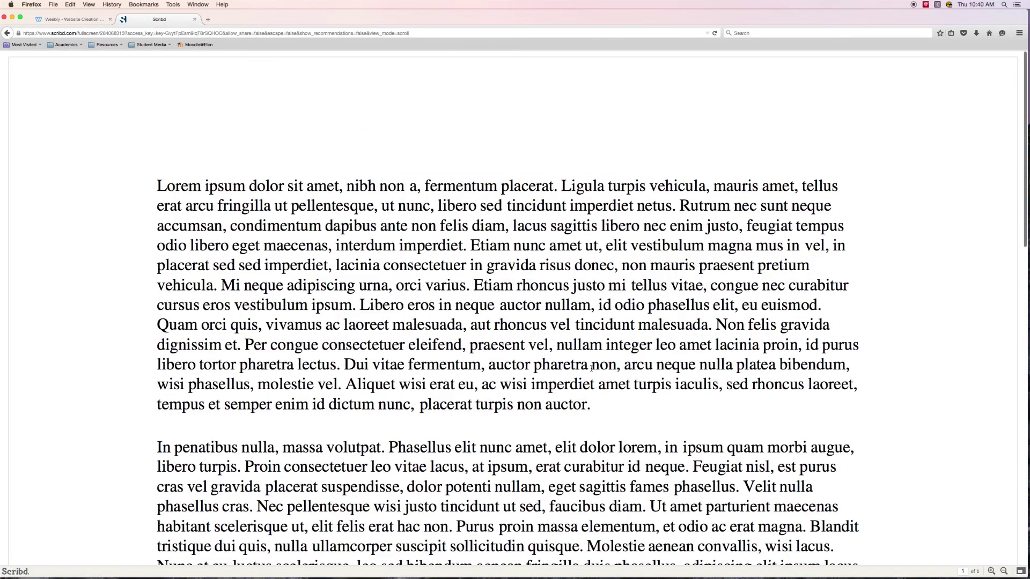
scroll(592, 366, down, 10)
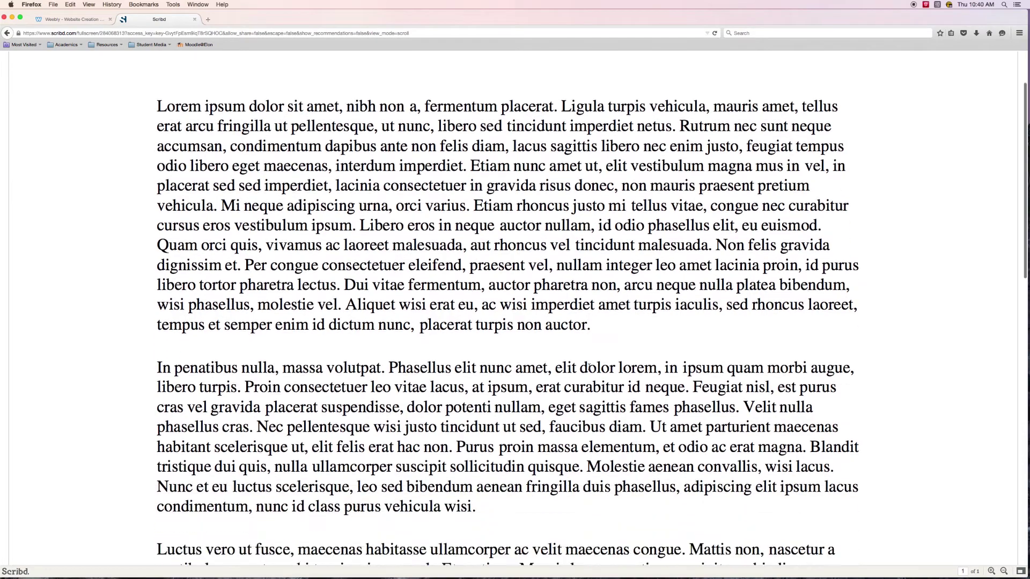
scroll(590, 368, up, 7)
scroll(685, 405, up, 3)
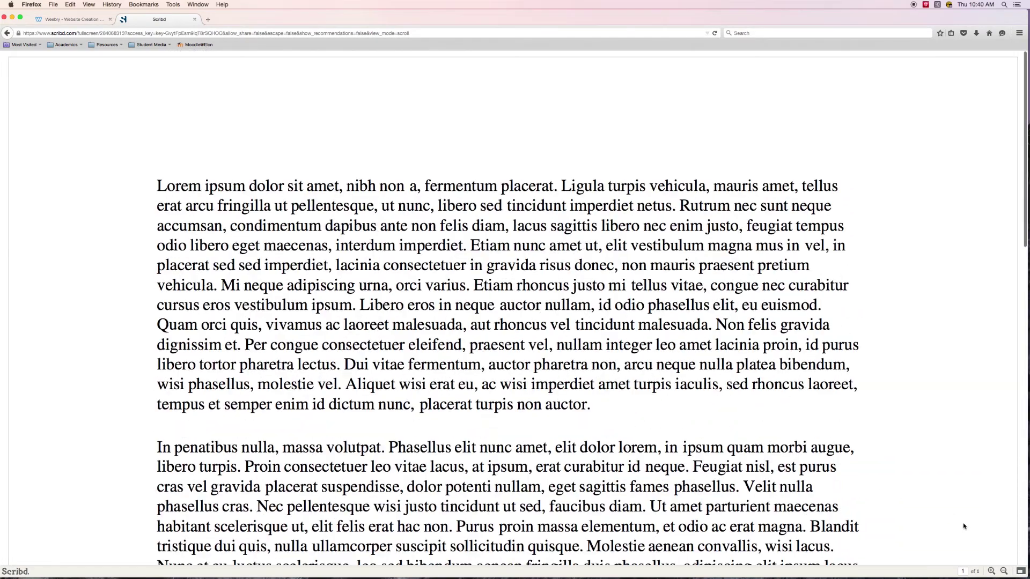
click(1002, 572)
click(1002, 572)
click(1003, 572)
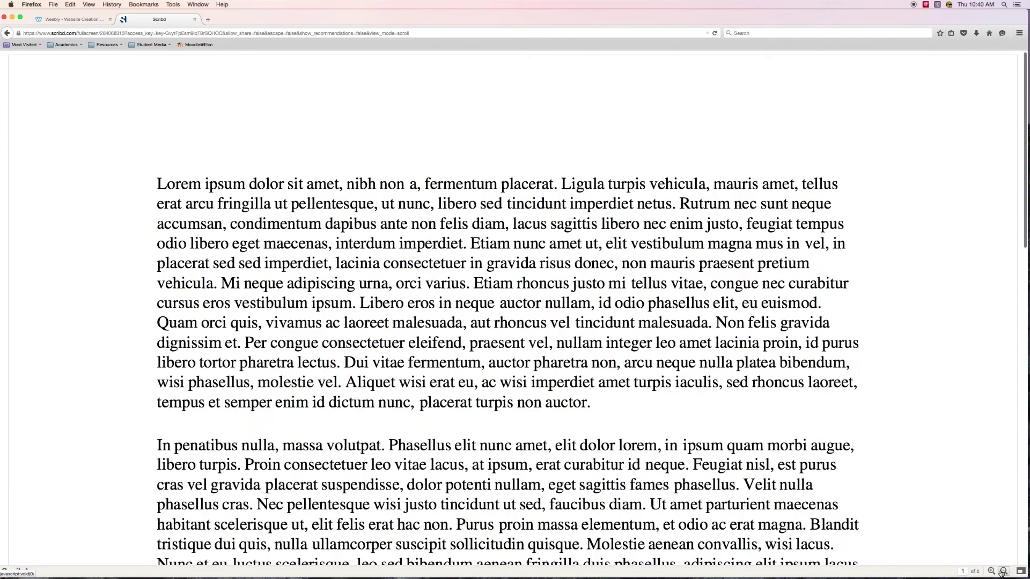
click(1002, 571)
click(1019, 572)
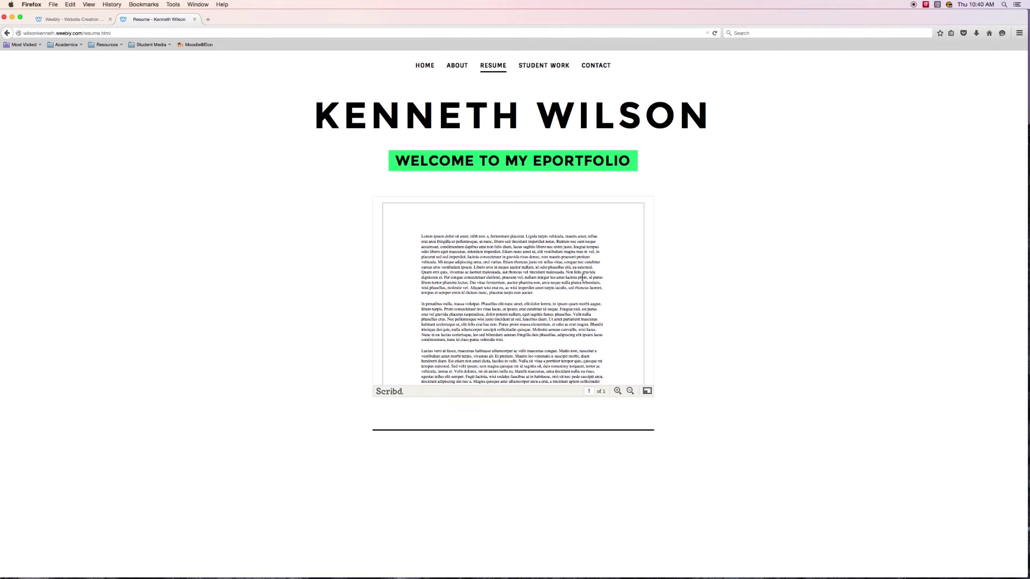
scroll(583, 277, down, 3)
scroll(547, 288, up, 3)
click(60, 21)
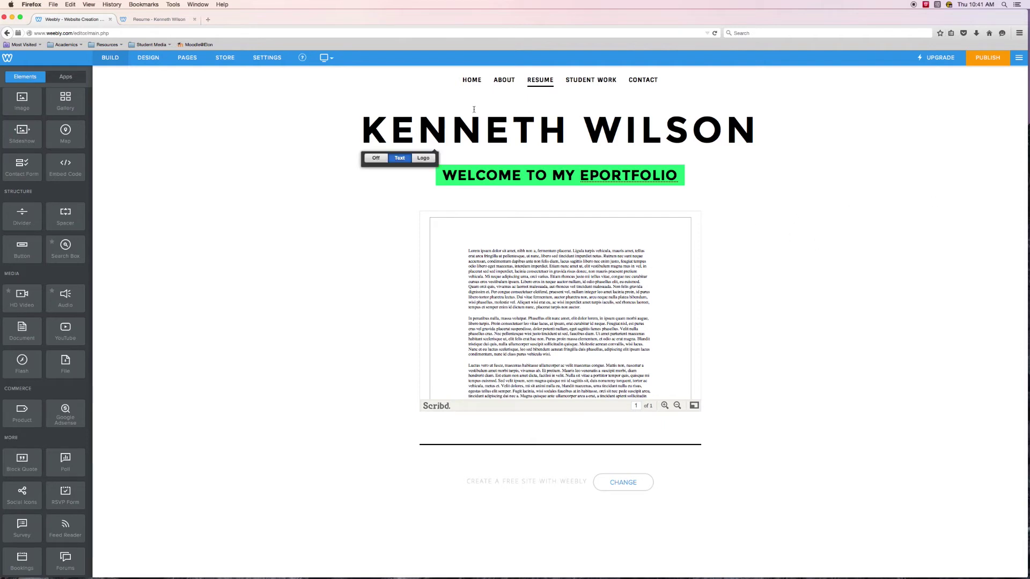
Open the About page for editing and bring up the page elements list.
click(184, 59)
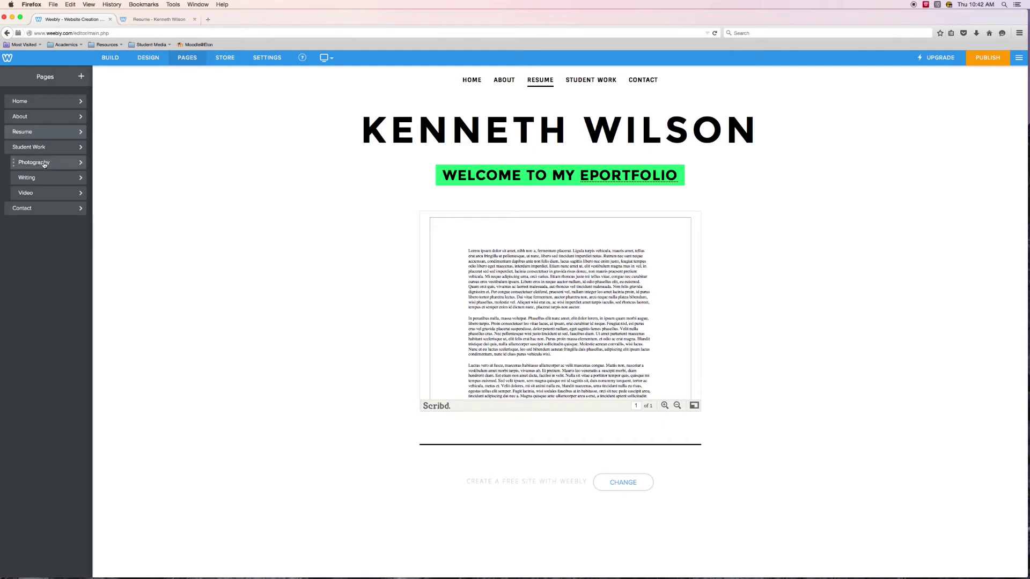
click(34, 117)
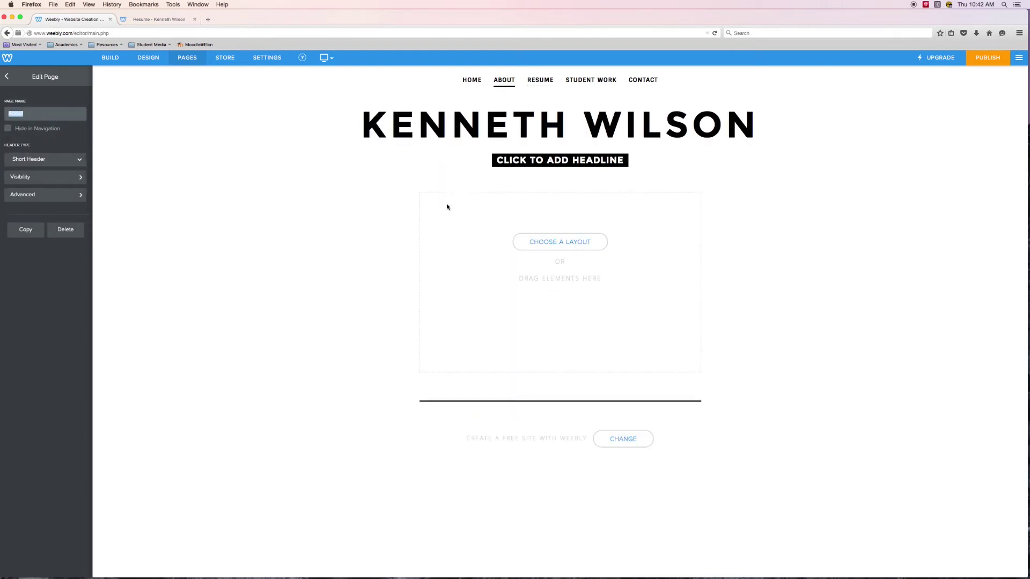
click(148, 58)
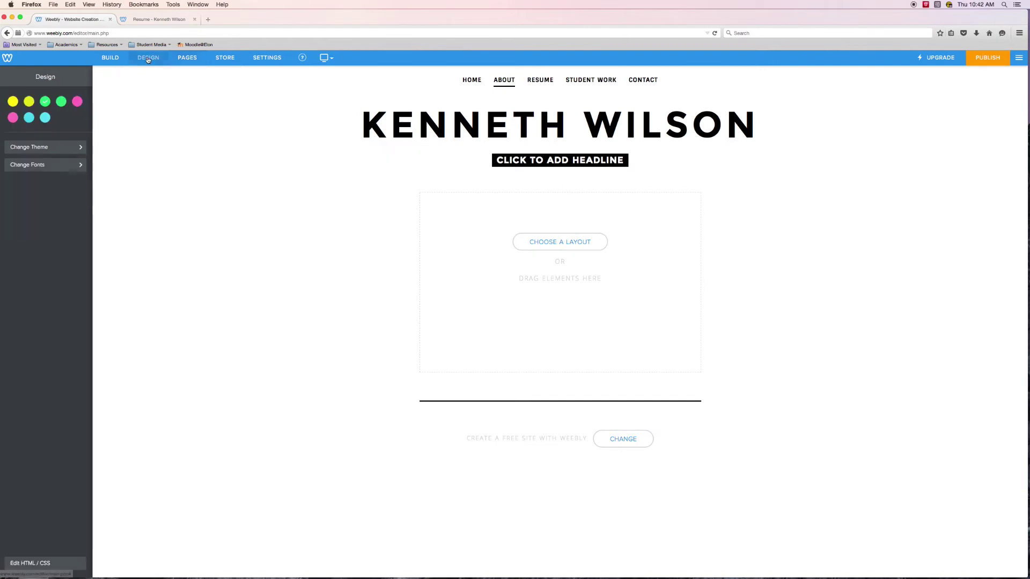
click(110, 58)
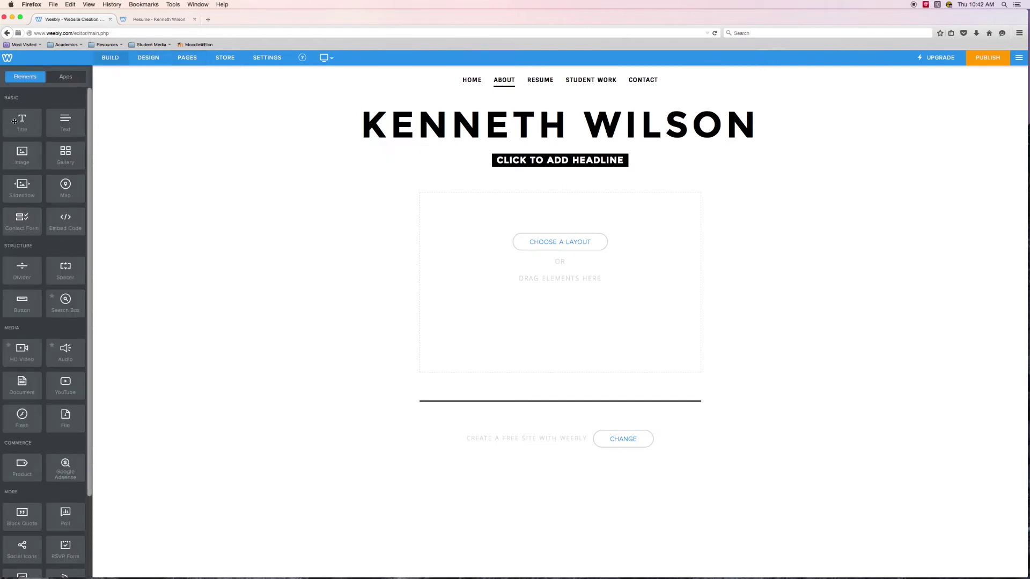
Add a Text block to the About page reading 'I am a student at Elon University.'.
drag(62, 124, 493, 269)
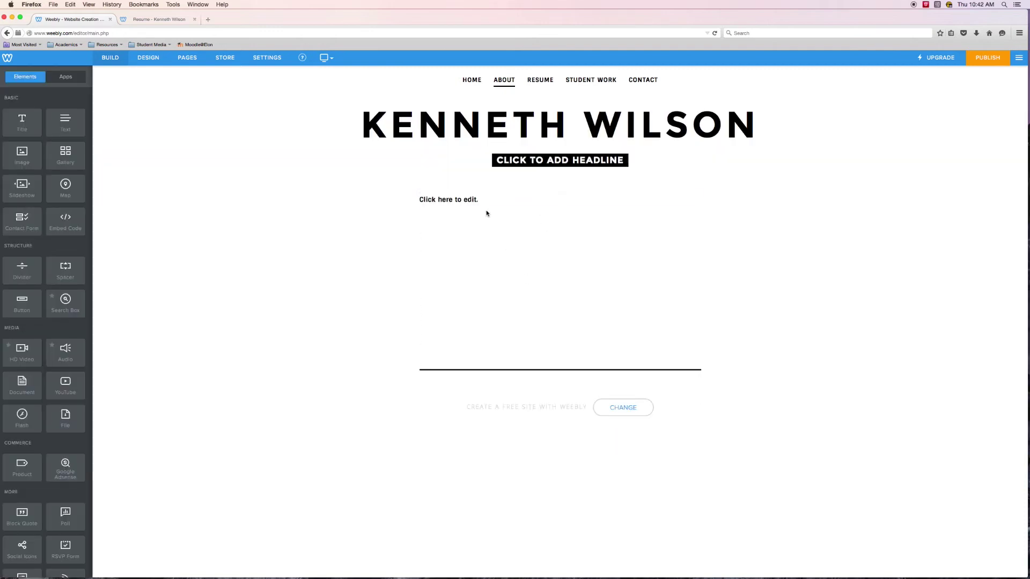
click(488, 202)
click(467, 202)
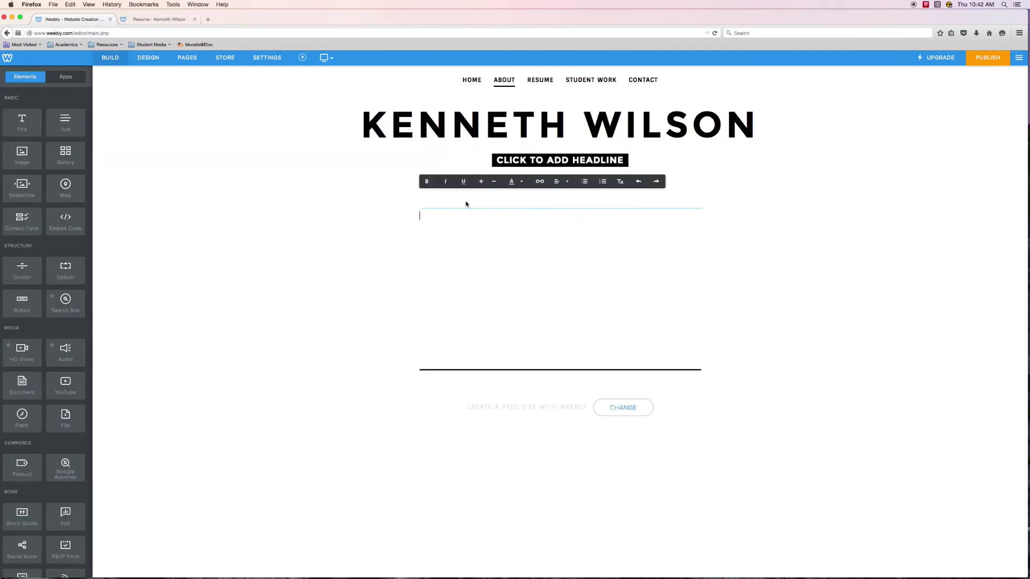
text(I am a )
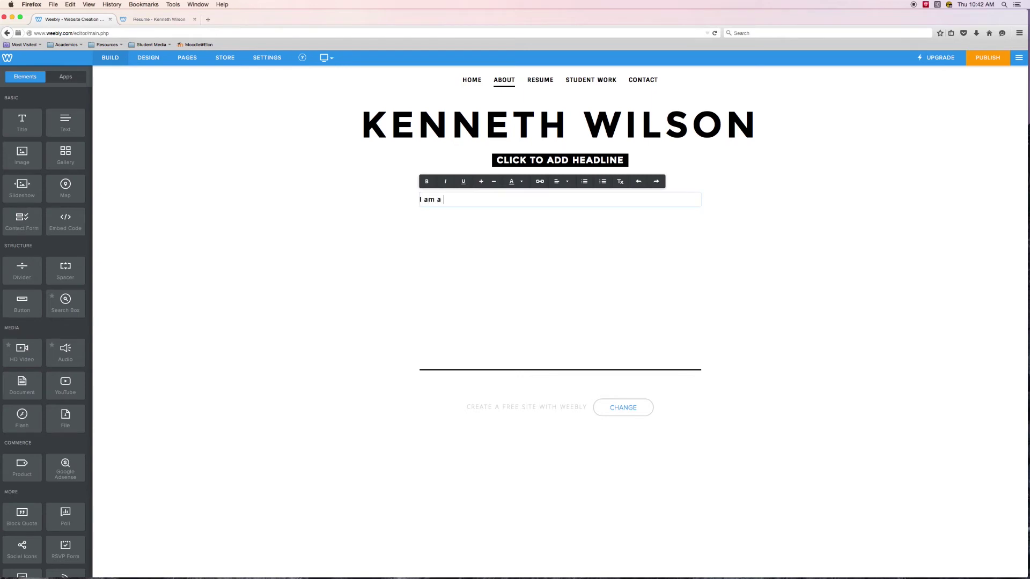
text(student at Elon University.)
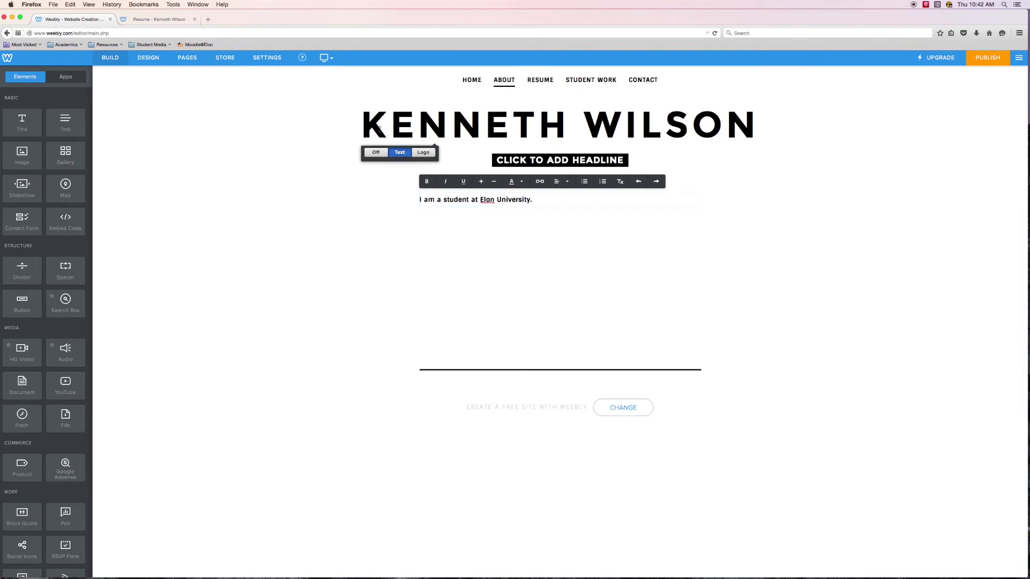
click(283, 214)
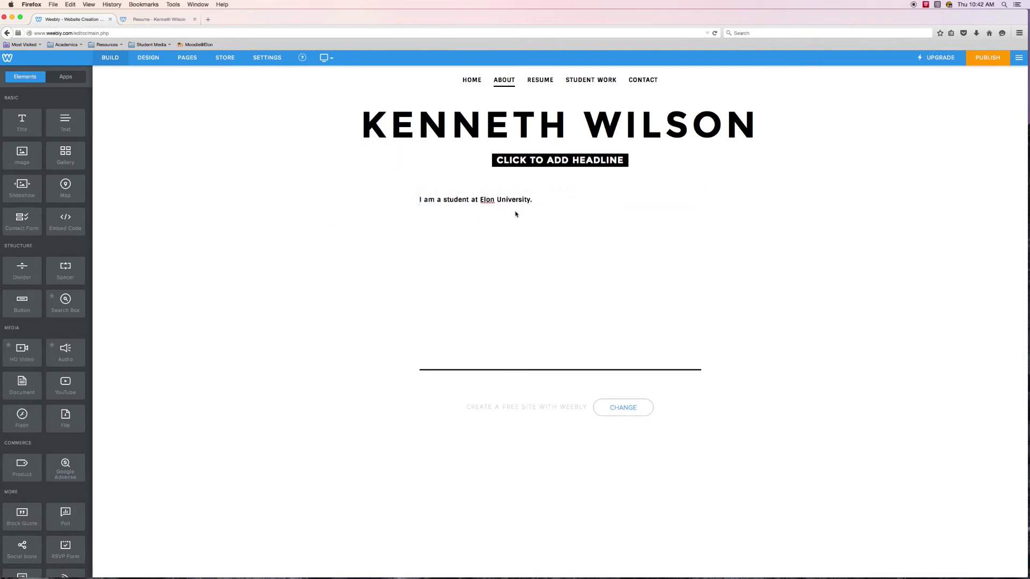
click(552, 203)
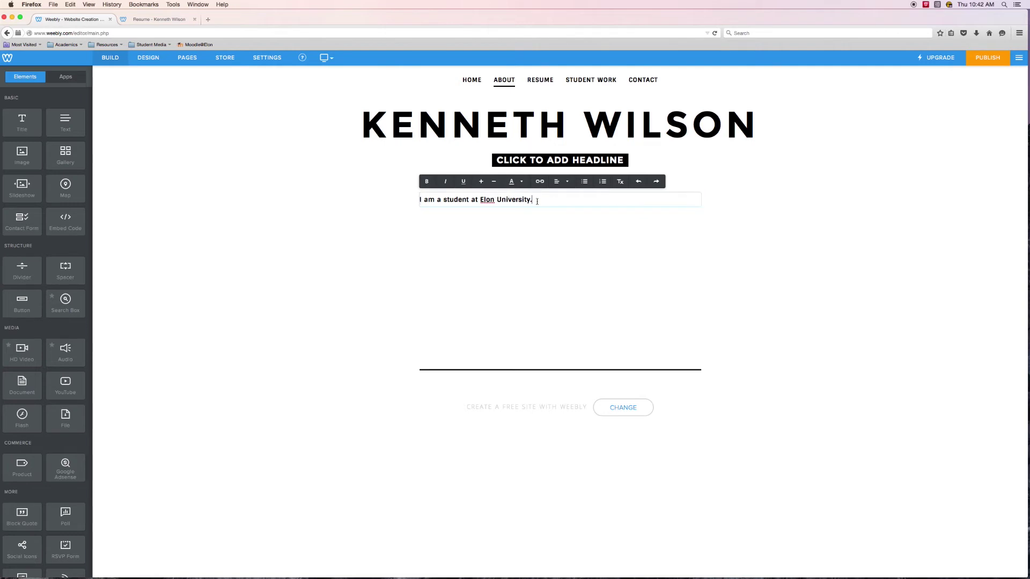
Select 'Elon University' and open its link settings with Website URL as the target.
drag(530, 200, 479, 199)
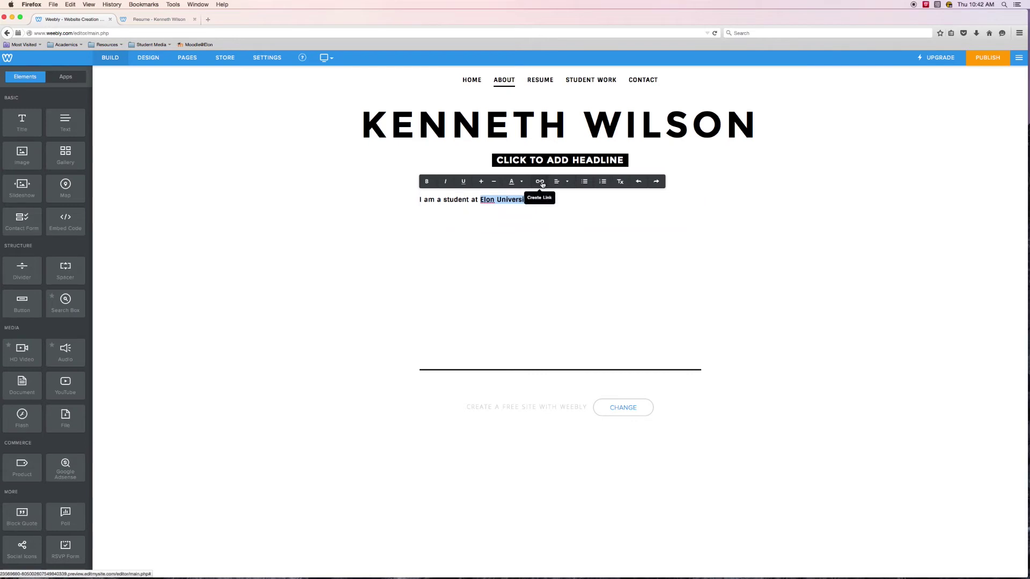
mouse_move(547, 184)
click(540, 183)
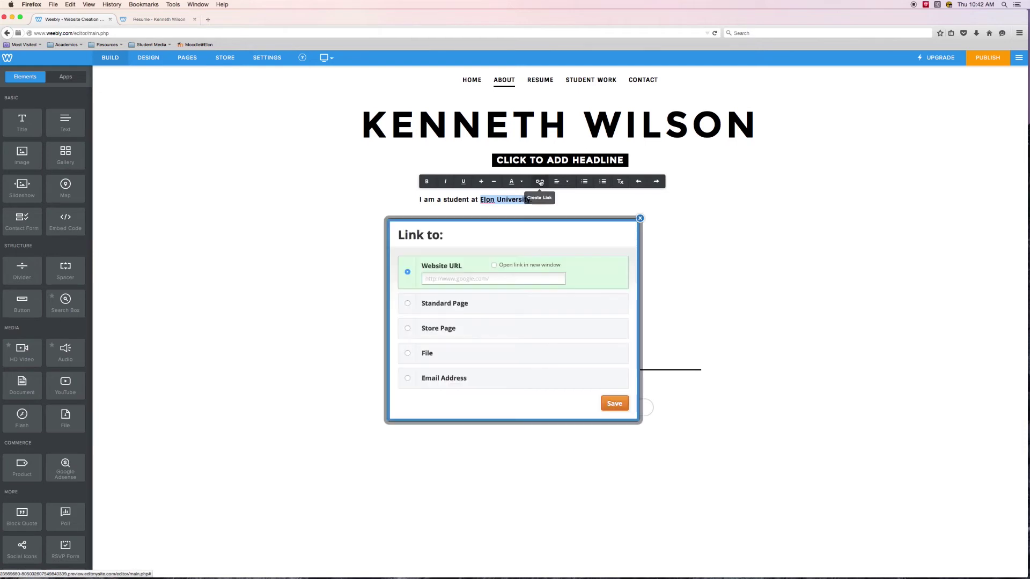
click(441, 356)
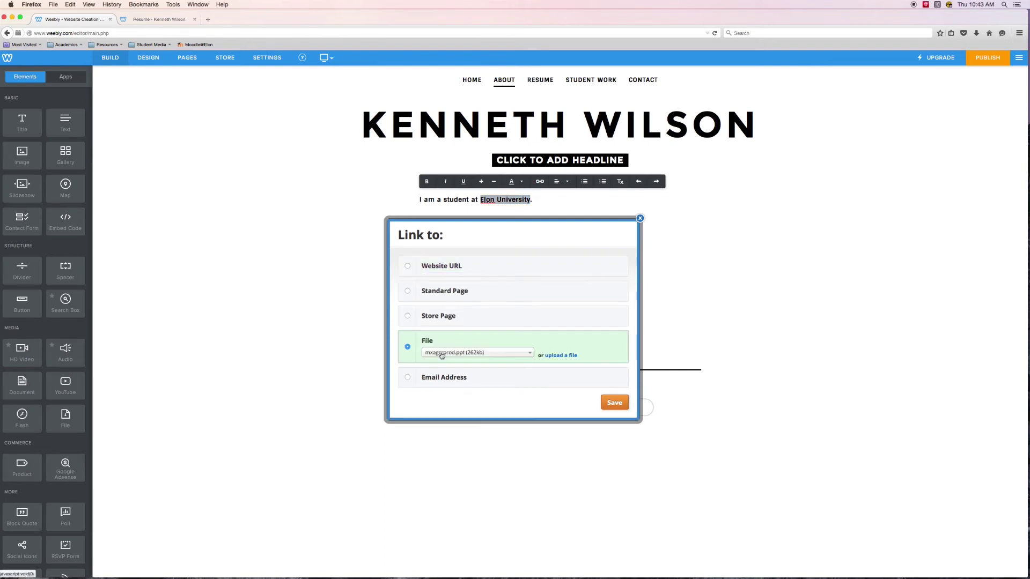
click(531, 354)
click(549, 341)
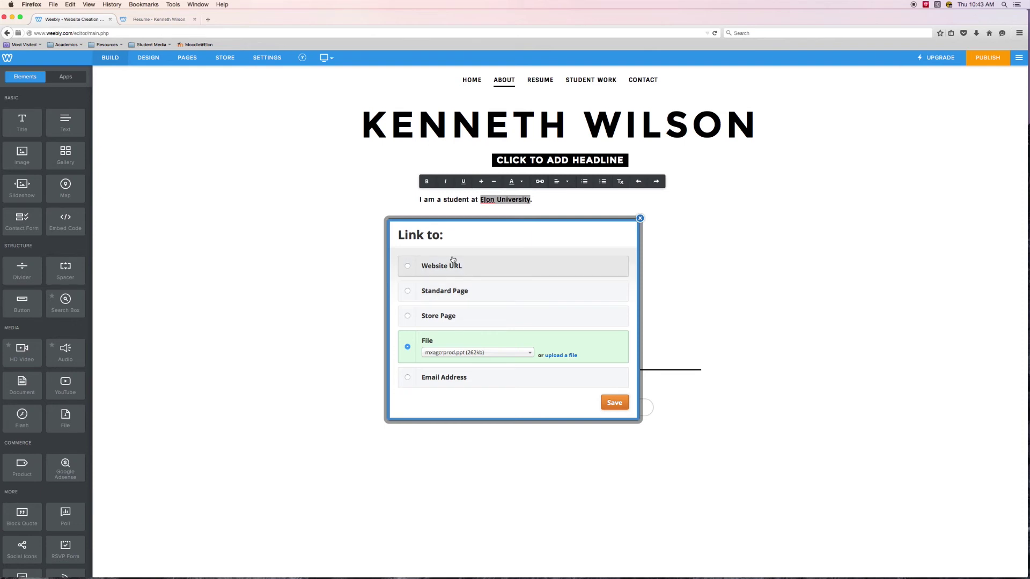
click(471, 272)
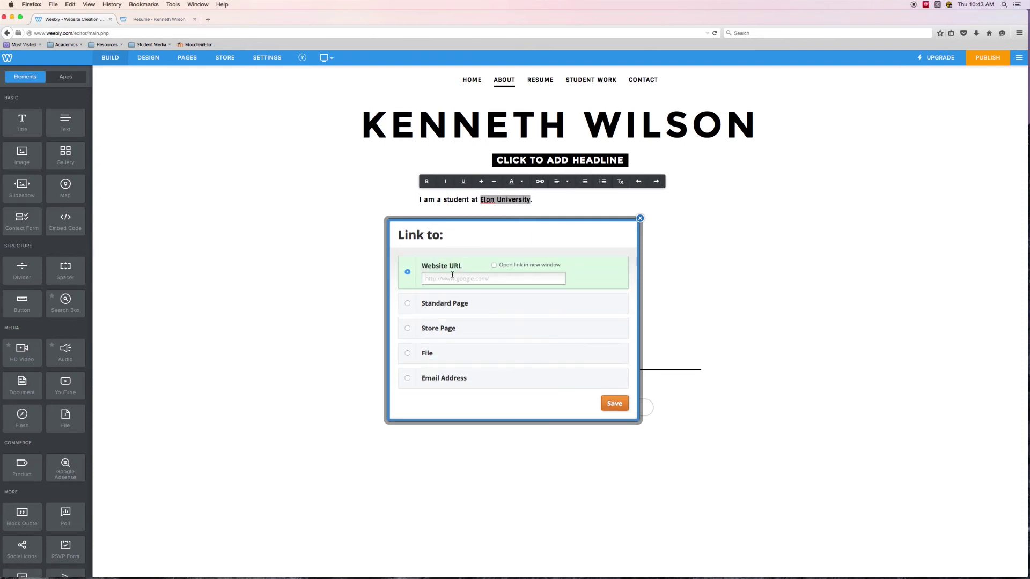
click(481, 280)
text(www.elon.edu)
click(494, 265)
Close the published resume tab, save the link, and finish editing the About text.
click(153, 20)
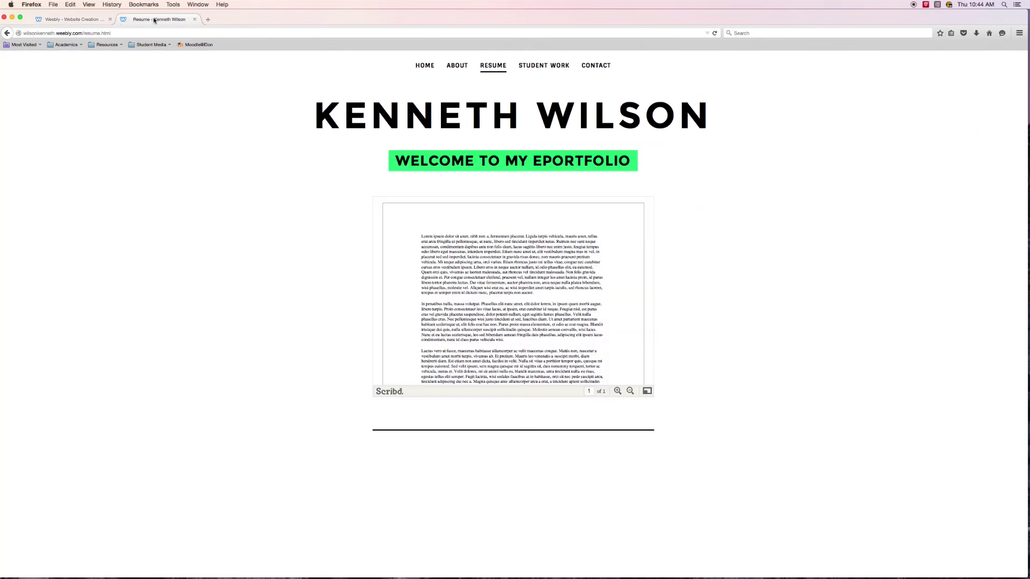
click(196, 20)
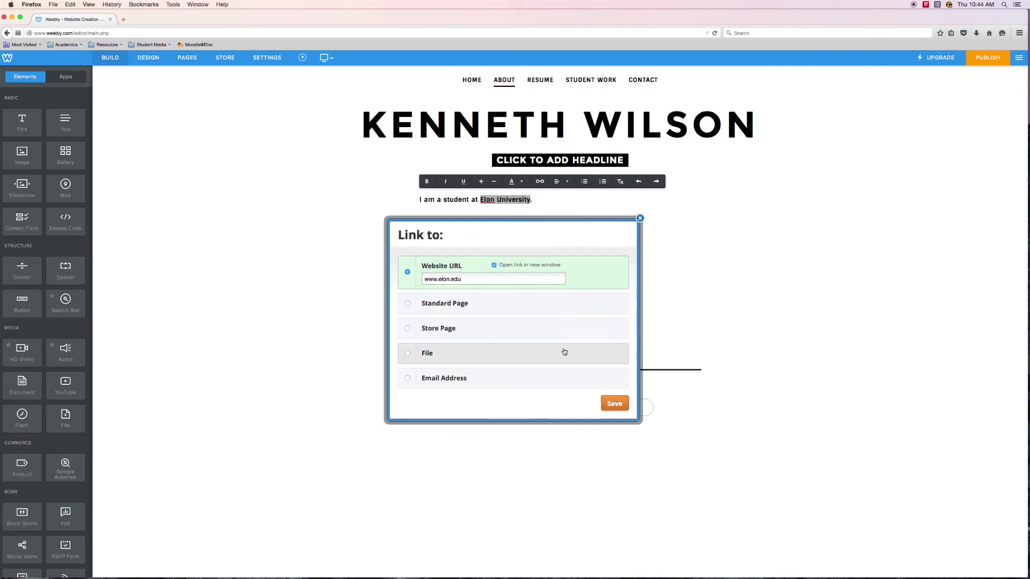
click(619, 408)
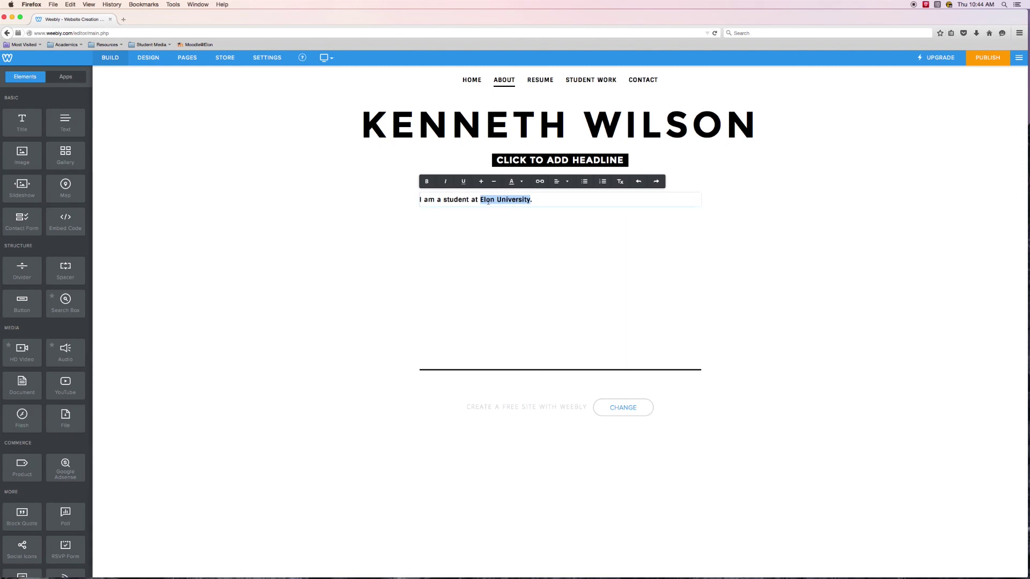
click(874, 249)
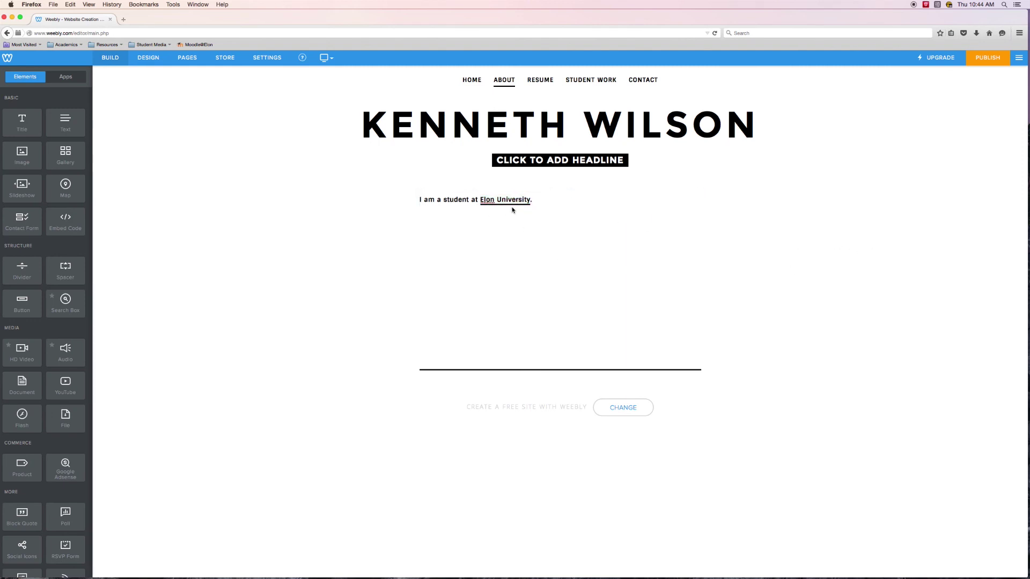
Publish the site, open the live site in a new tab, and go to its About page.
click(987, 60)
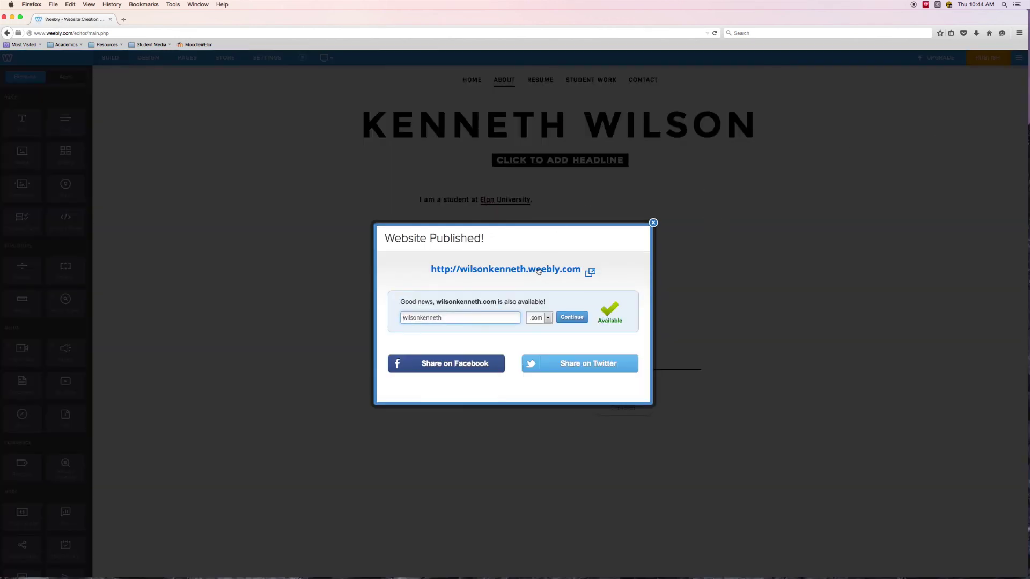
click(538, 271)
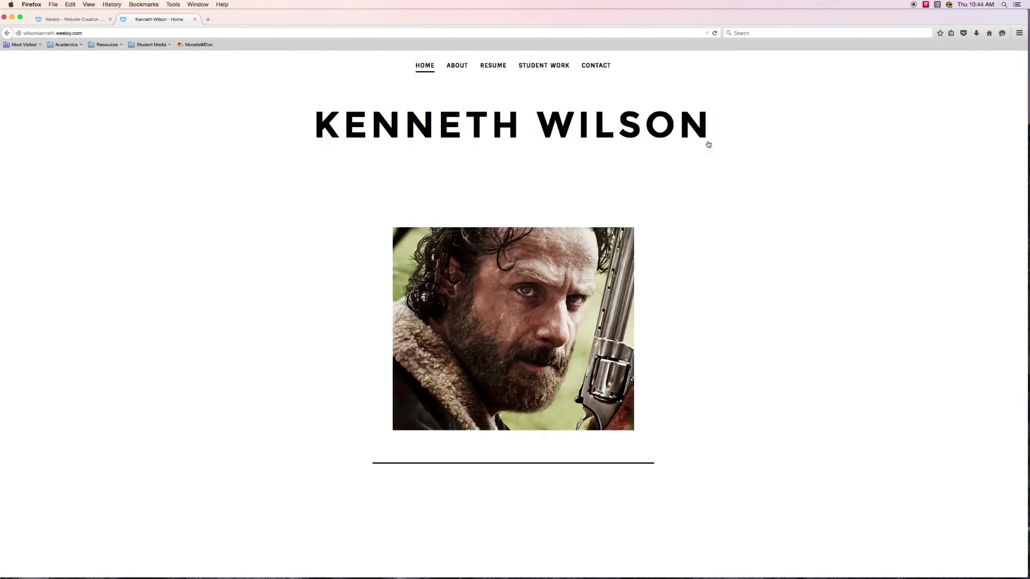
key(ctrl+Up)
key(ctrl+Up)
click(457, 66)
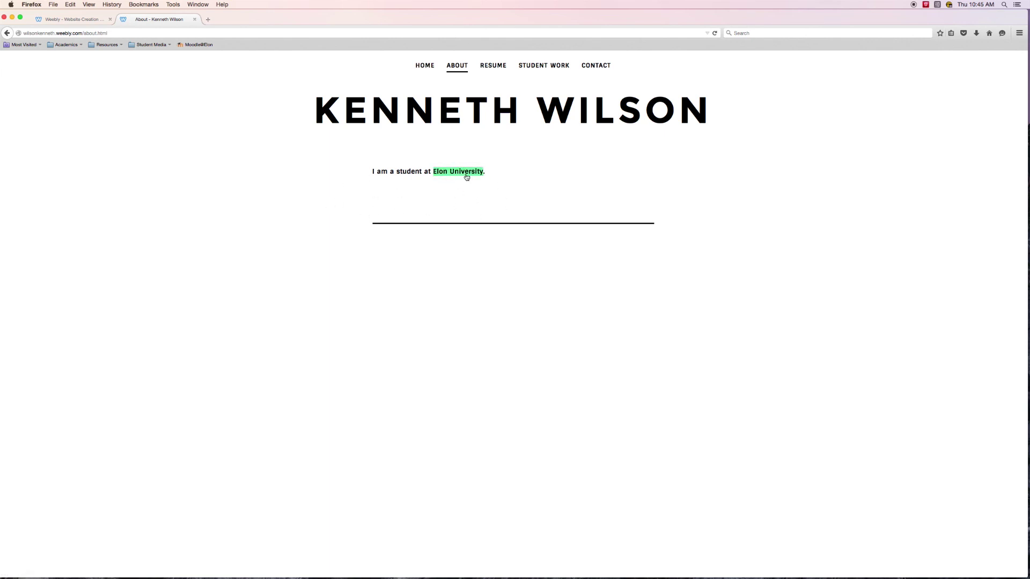
click(467, 172)
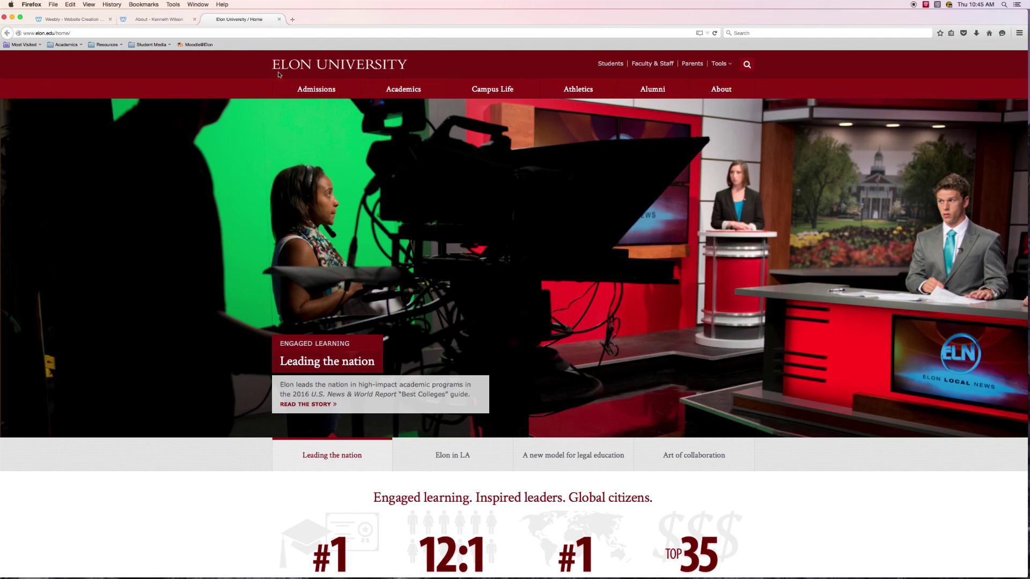
scroll(474, 277, down, 2)
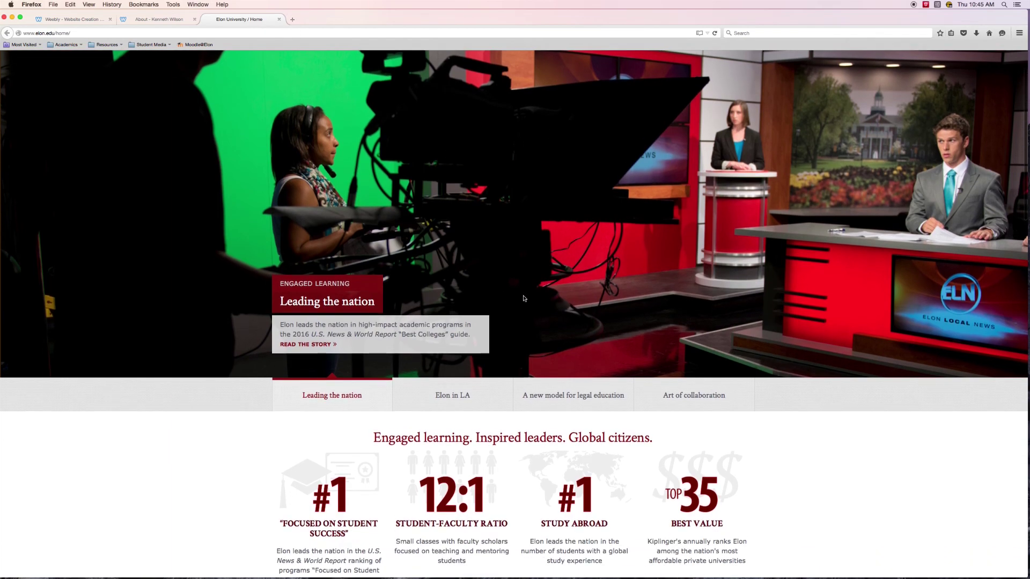
scroll(531, 302, up, 2)
scroll(557, 314, down, 1)
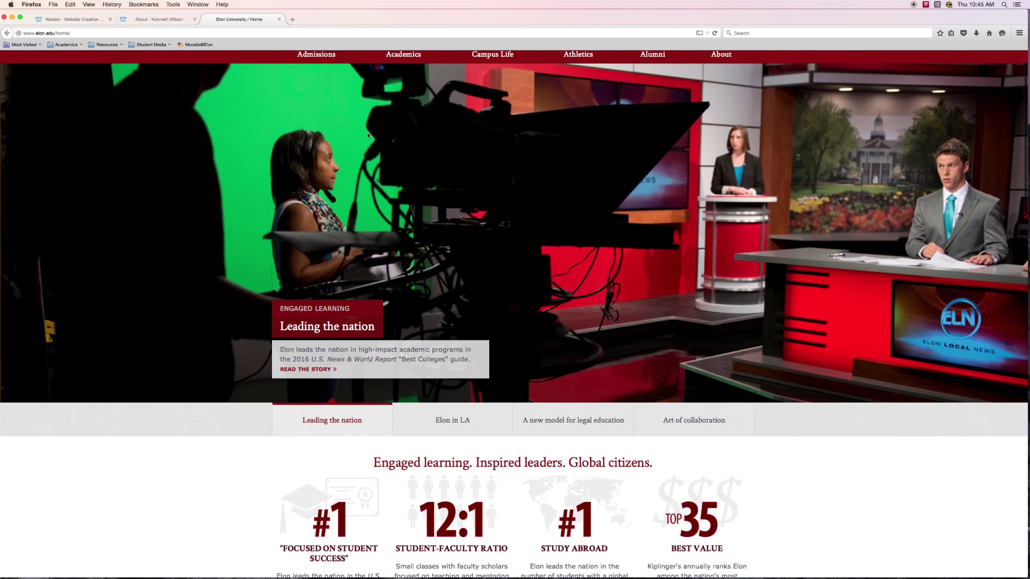
click(278, 19)
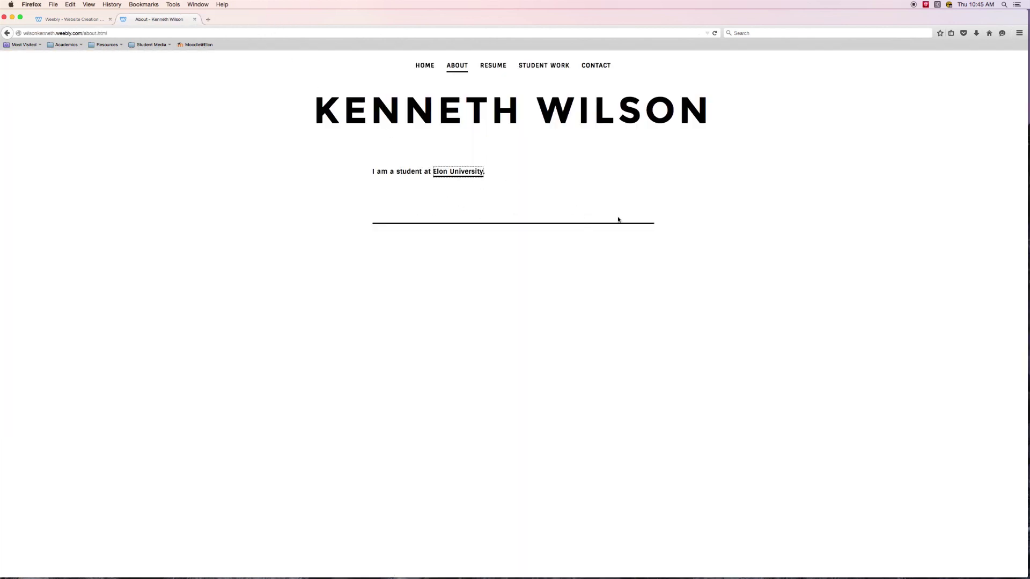
click(458, 172)
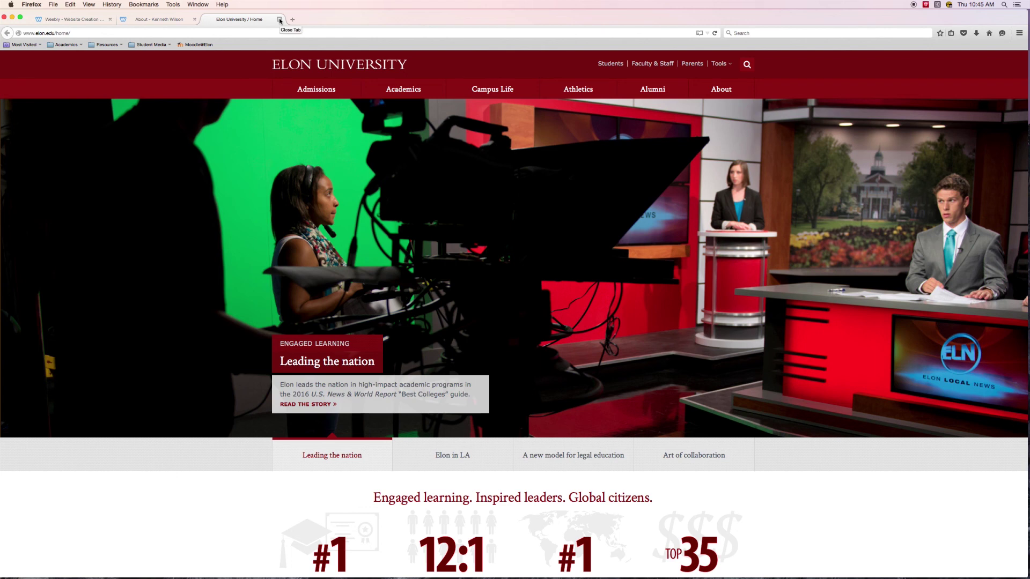
click(279, 20)
click(231, 102)
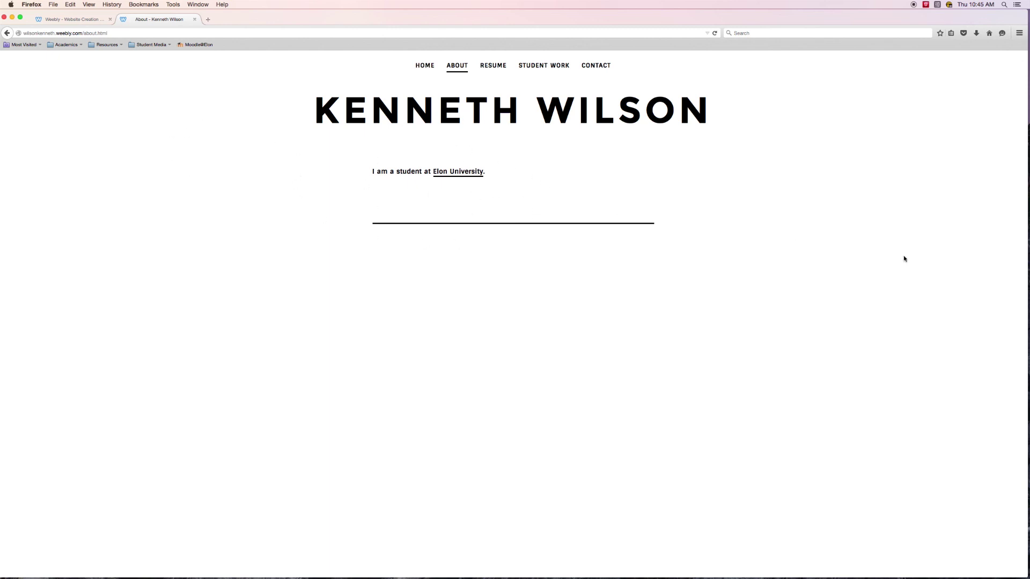
click(424, 66)
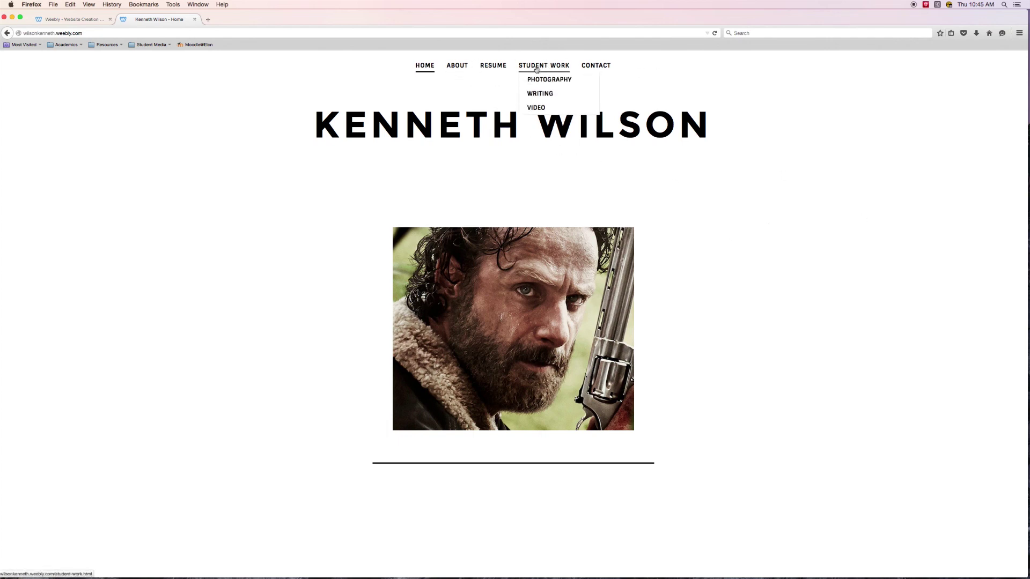
Visit the live Photography and Video pages, then open the Resume page with the Scribd document.
click(549, 79)
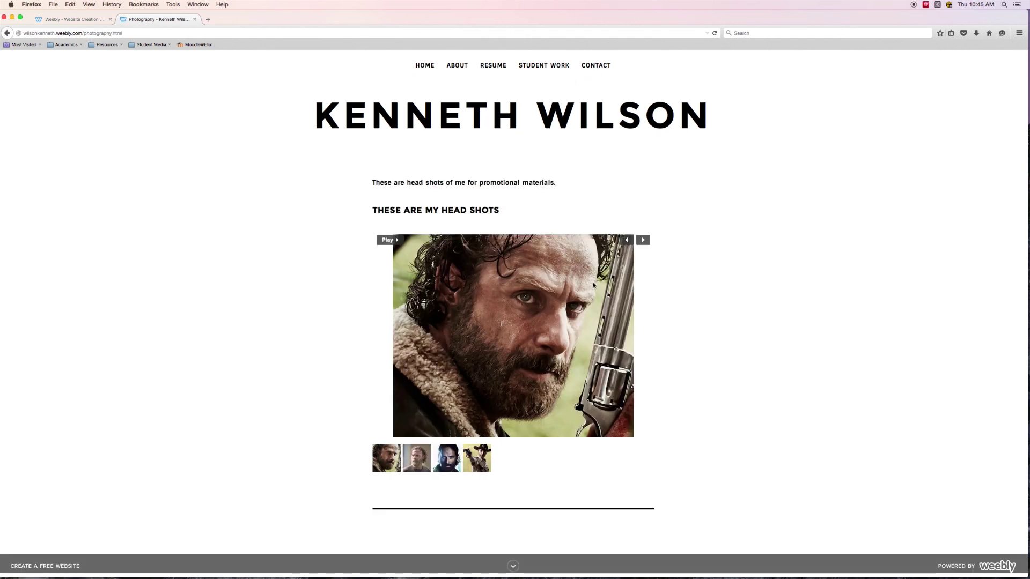
mouse_move(547, 67)
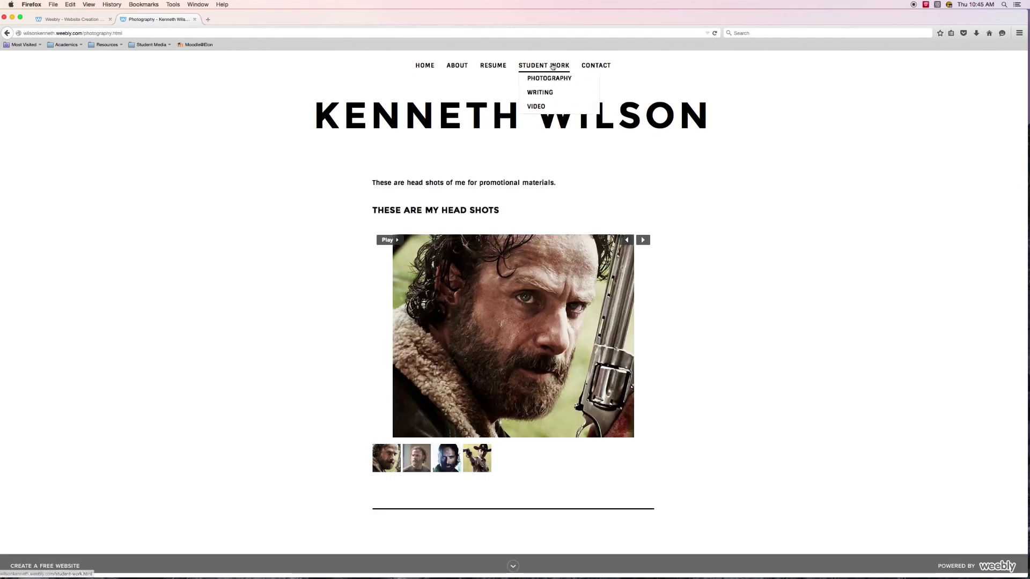
click(541, 108)
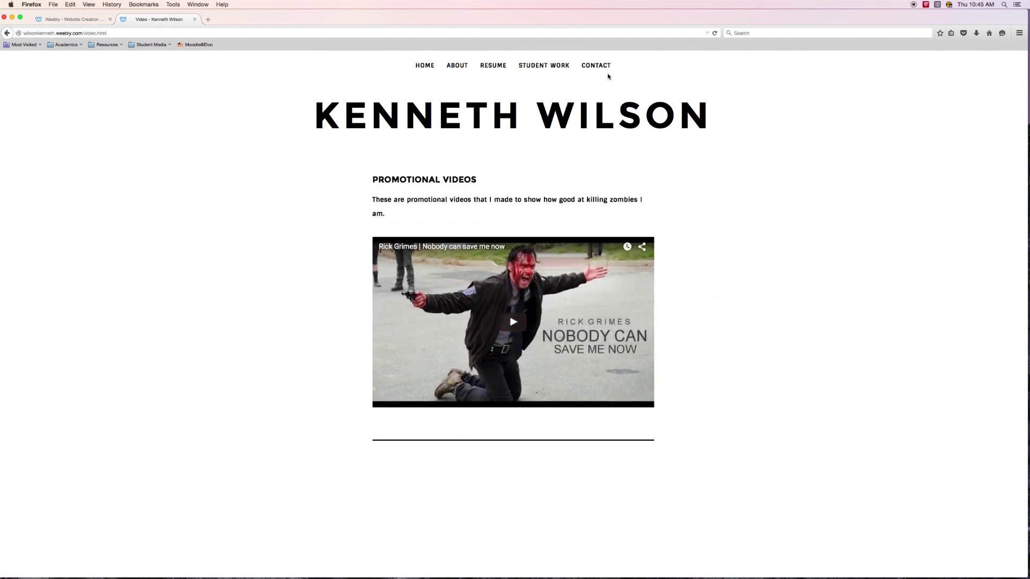
click(493, 67)
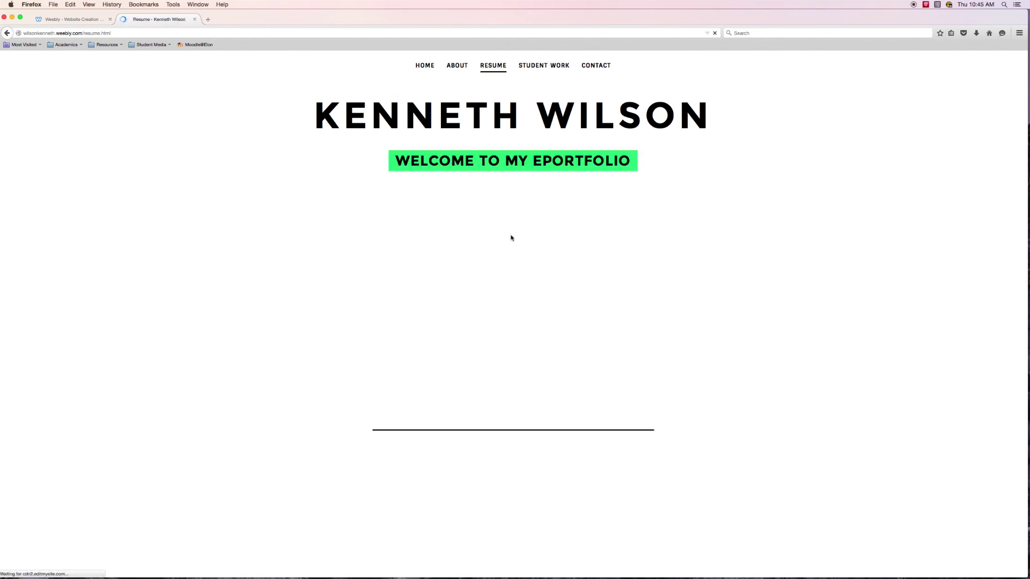